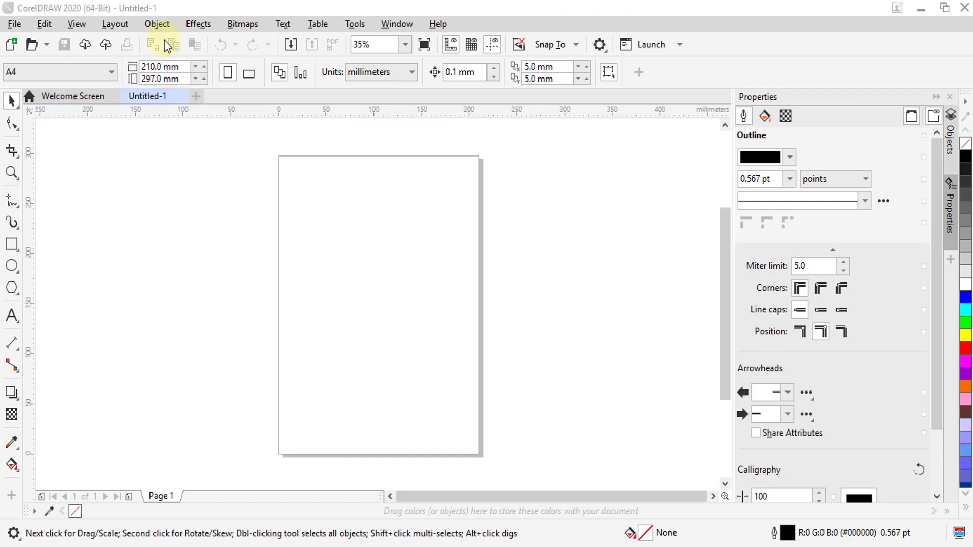
# Start inserting a new object into the document and choose Adobe Photoshop Image as its type.
pyautogui.click(161, 25)
pyautogui.moveTo(219, 34)
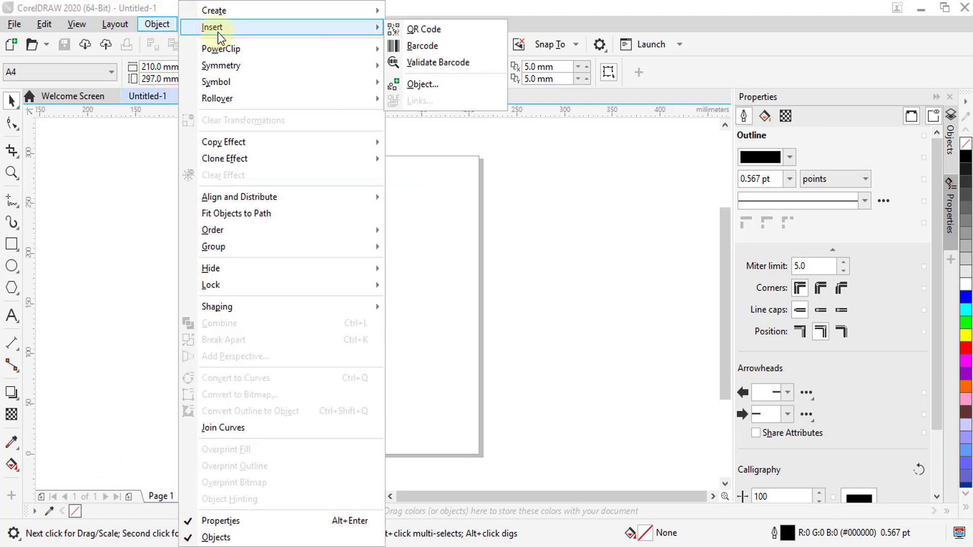
pyautogui.click(424, 90)
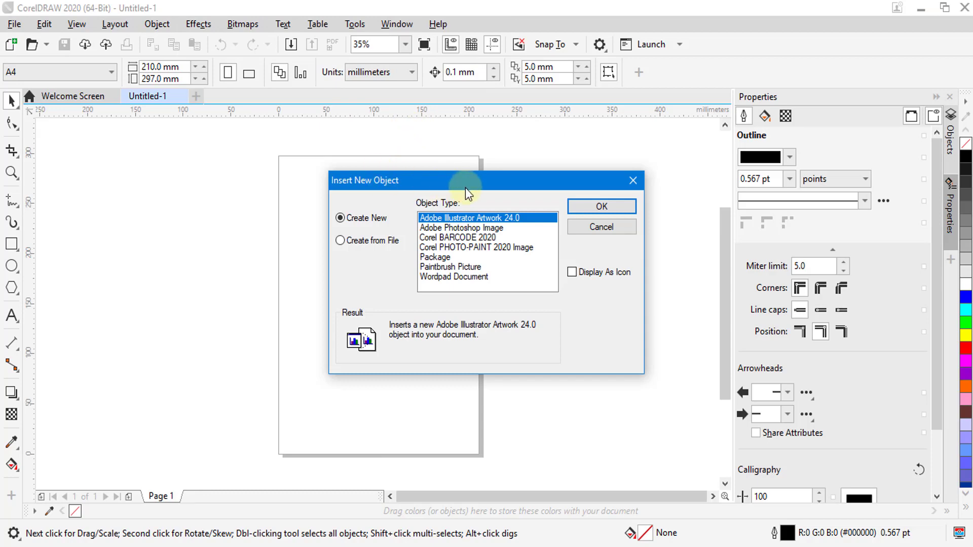
pyautogui.moveTo(464, 177); pyautogui.dragTo(448, 130)
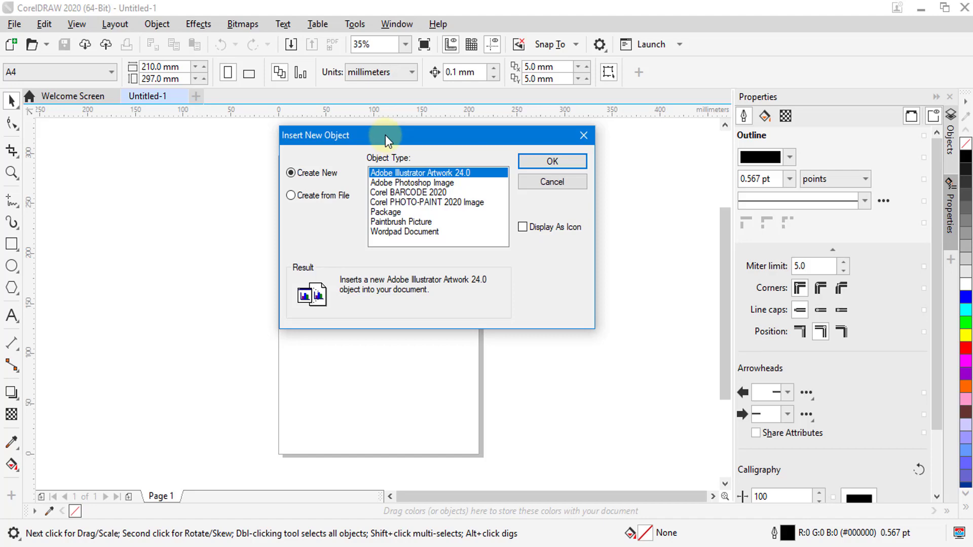
pyautogui.click(398, 183)
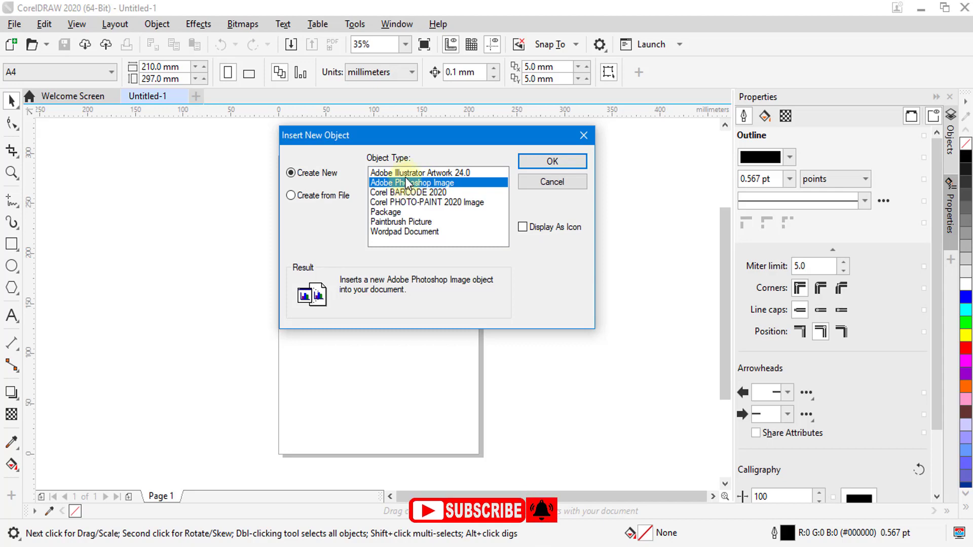
pyautogui.click(302, 197)
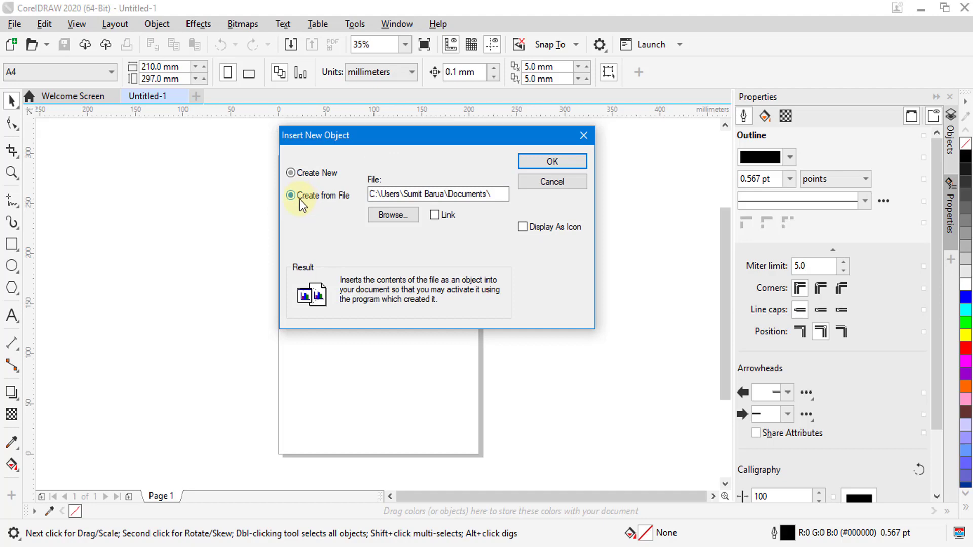
pyautogui.click(391, 215)
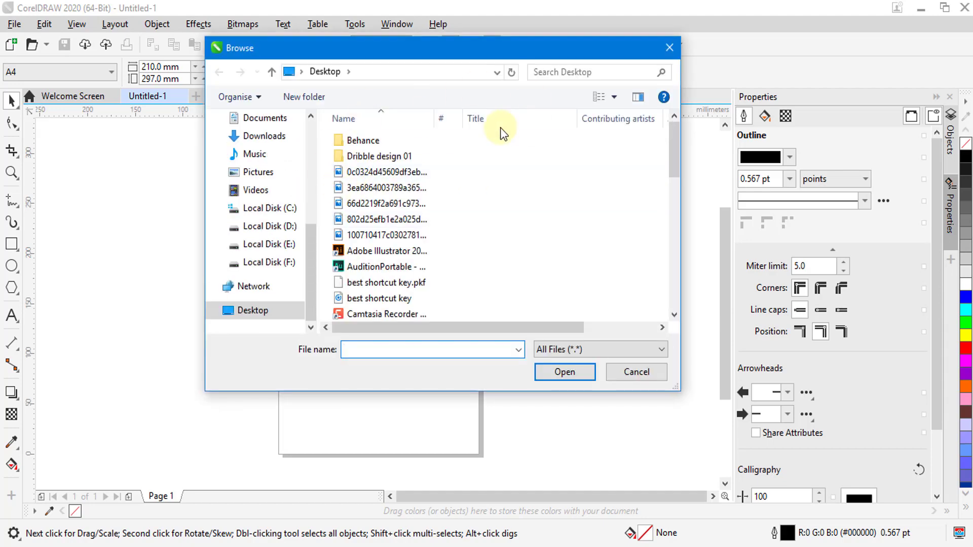
pyautogui.click(674, 51)
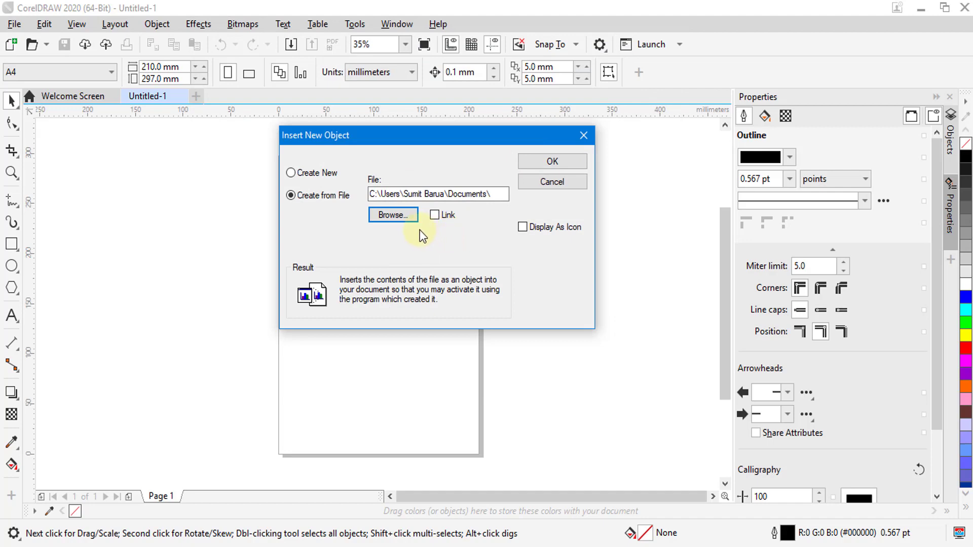
pyautogui.click(437, 217)
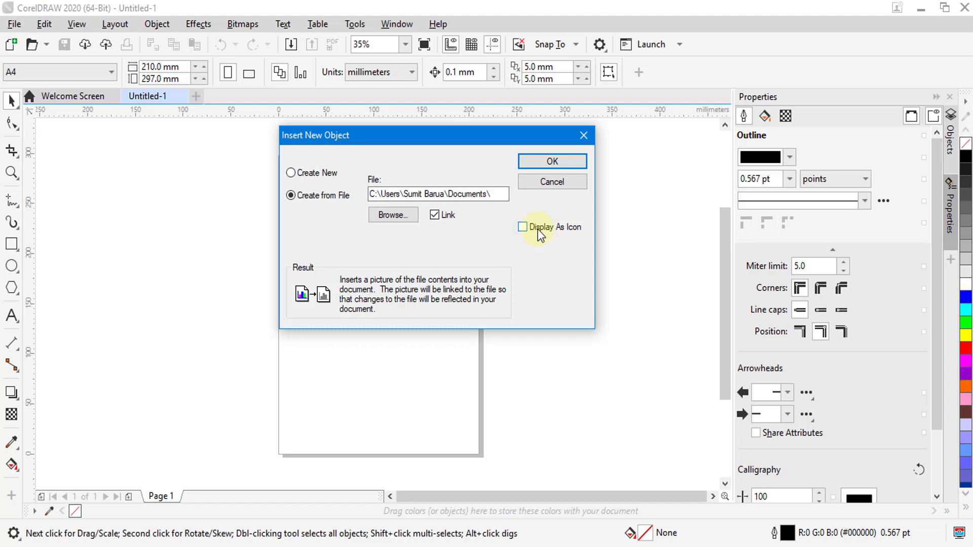
pyautogui.click(441, 218)
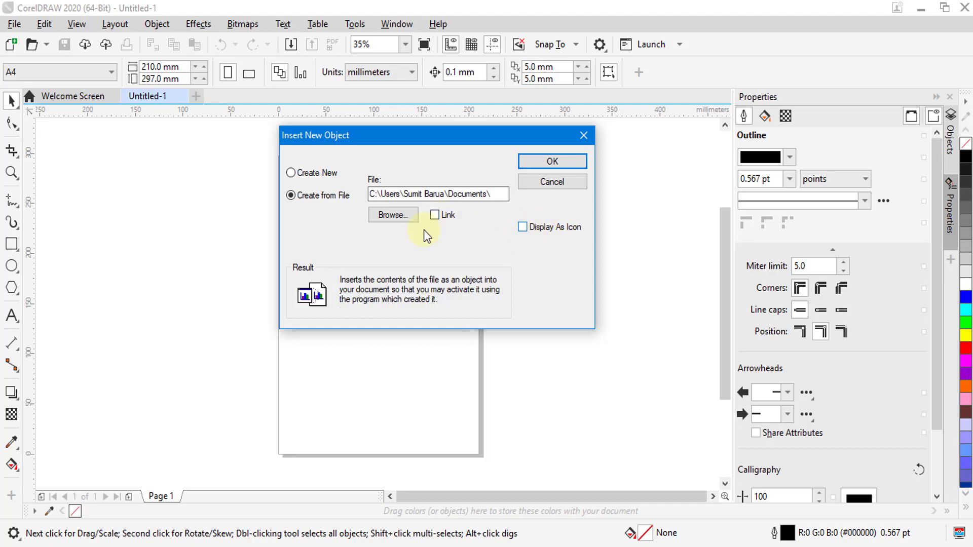
# Create the new Adobe Photoshop Image object, then narrow the Photoshop window and place it beside the CorelDRAW page.
pyautogui.click(319, 176)
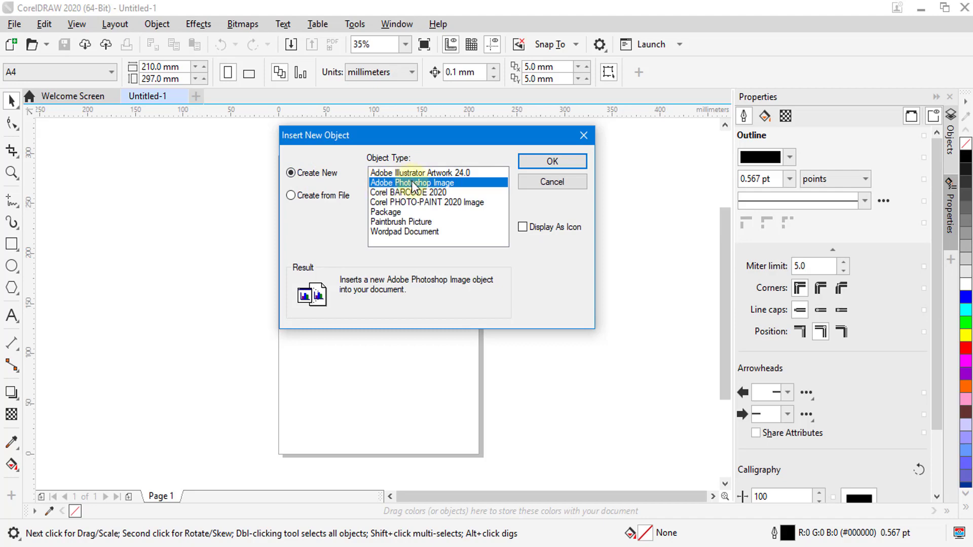
pyautogui.click(544, 163)
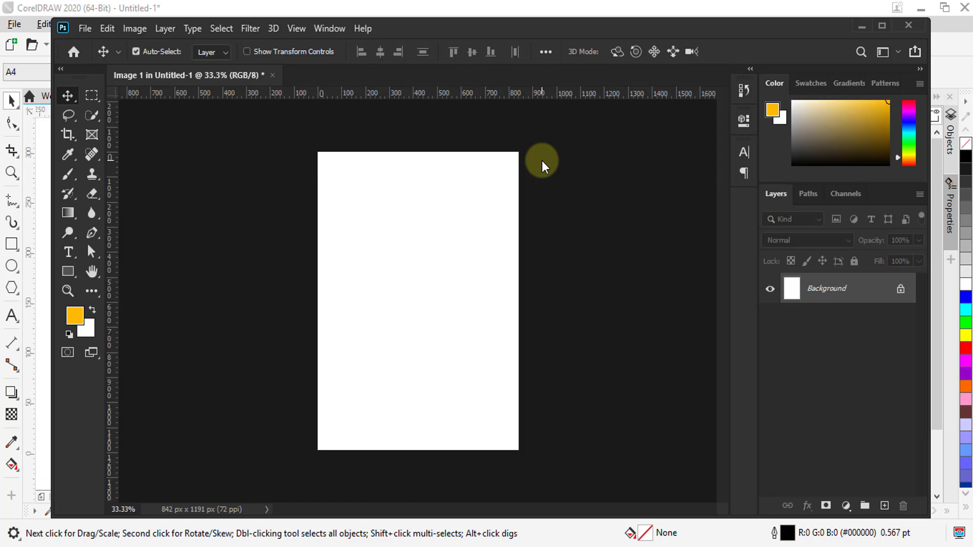
pyautogui.moveTo(499, 28)
pyautogui.mouseDown()
pyautogui.moveTo(522, 36)
pyautogui.moveTo(504, 44)
pyautogui.mouseUp()
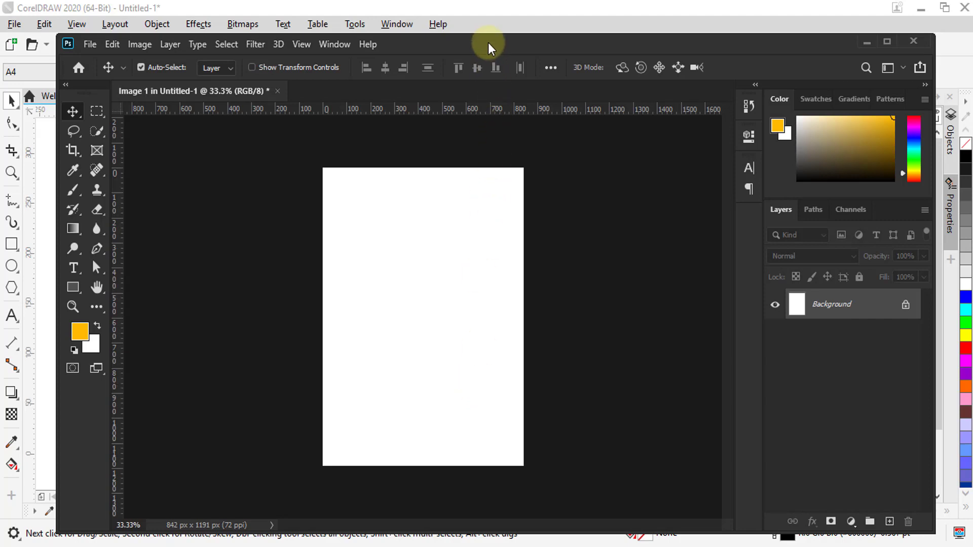
pyautogui.moveTo(489, 44); pyautogui.dragTo(434, 67)
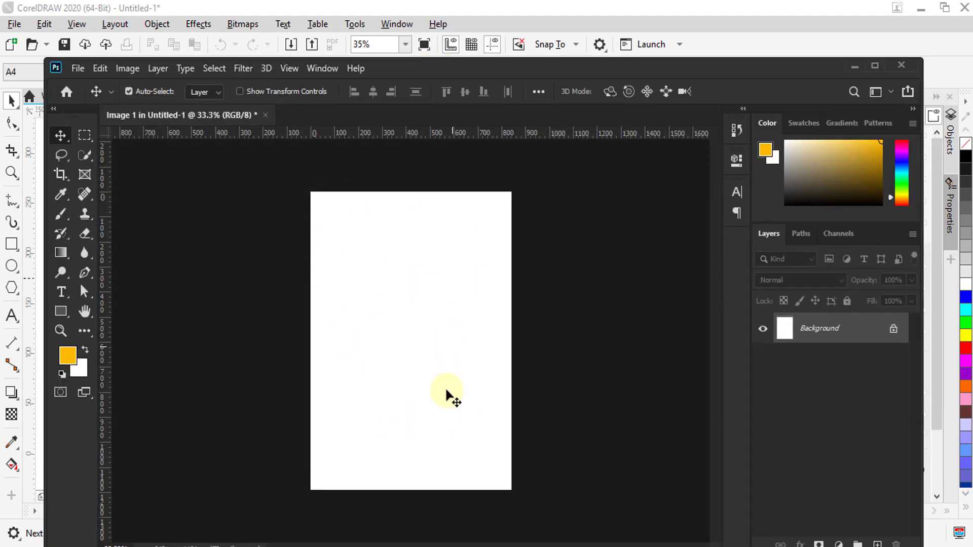
pyautogui.moveTo(434, 68); pyautogui.dragTo(423, 50)
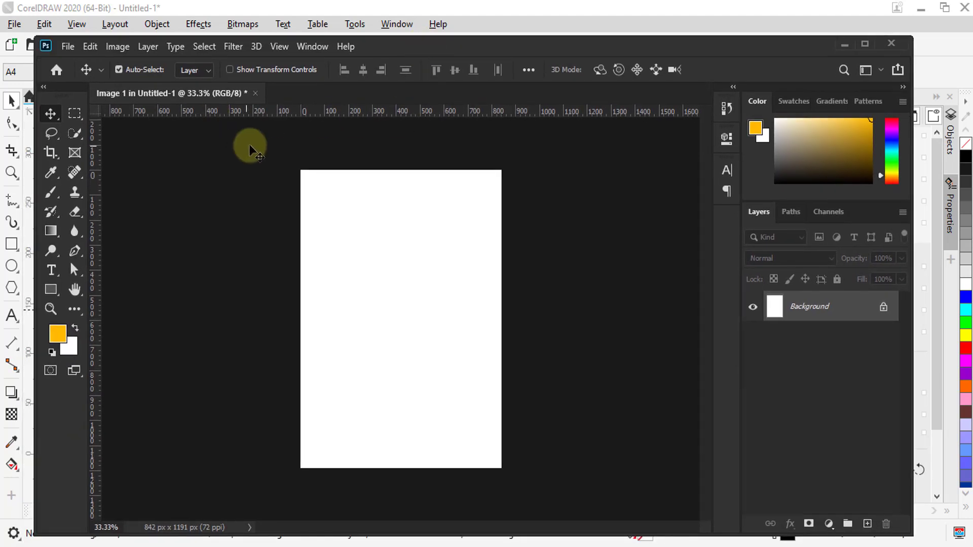
pyautogui.moveTo(33, 37); pyautogui.dragTo(393, 44)
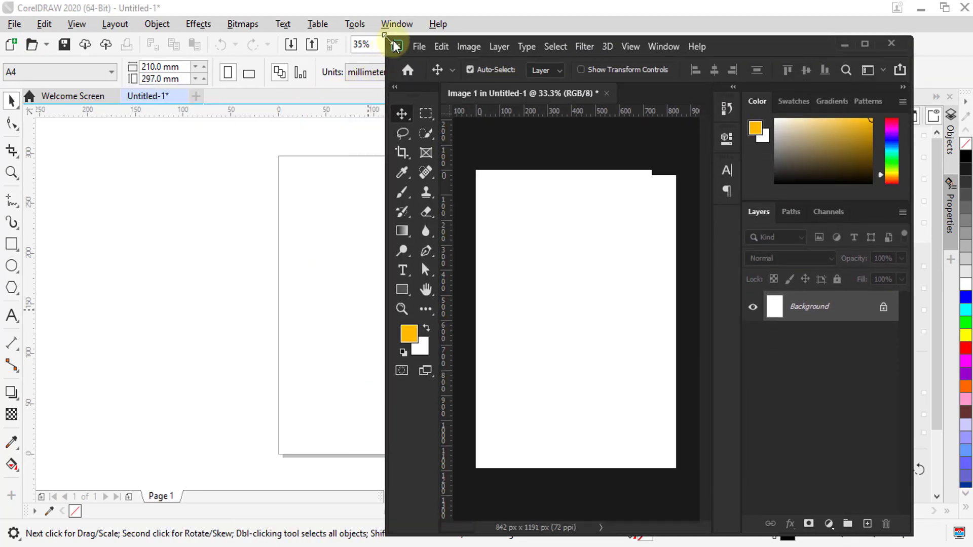
pyautogui.moveTo(738, 54); pyautogui.dragTo(802, 34)
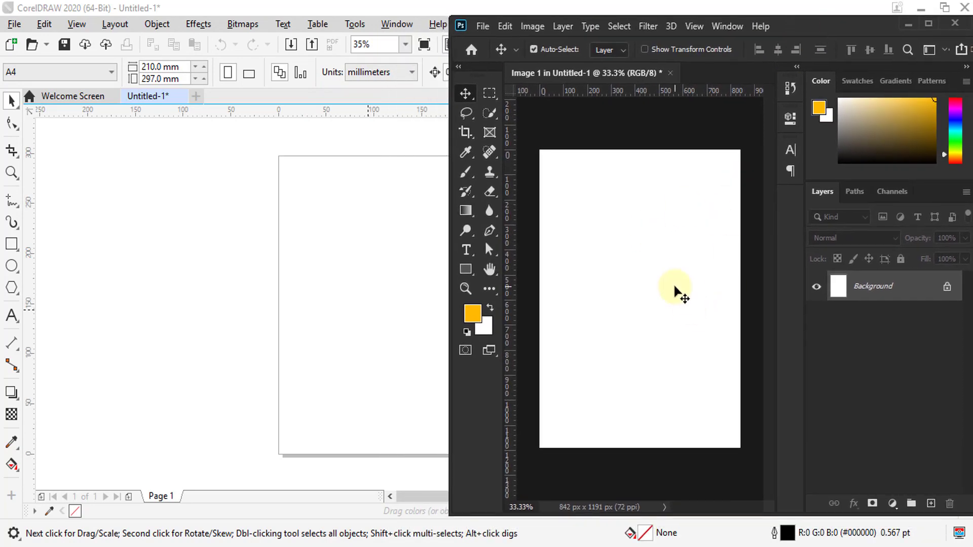
# Place the photo girl-5161911_1920 as an embedded image in the Photoshop document.
pyautogui.click(483, 28)
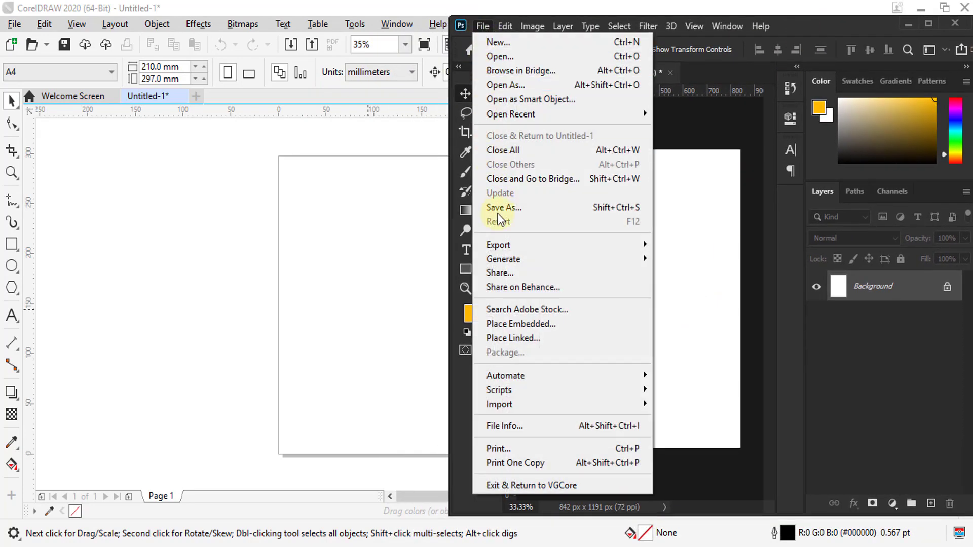
pyautogui.click(513, 328)
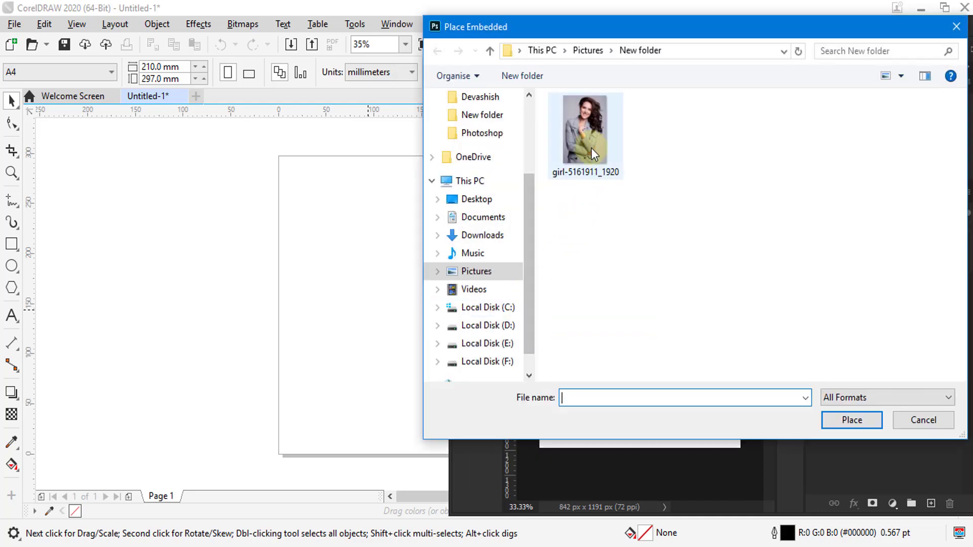
pyautogui.click(590, 130)
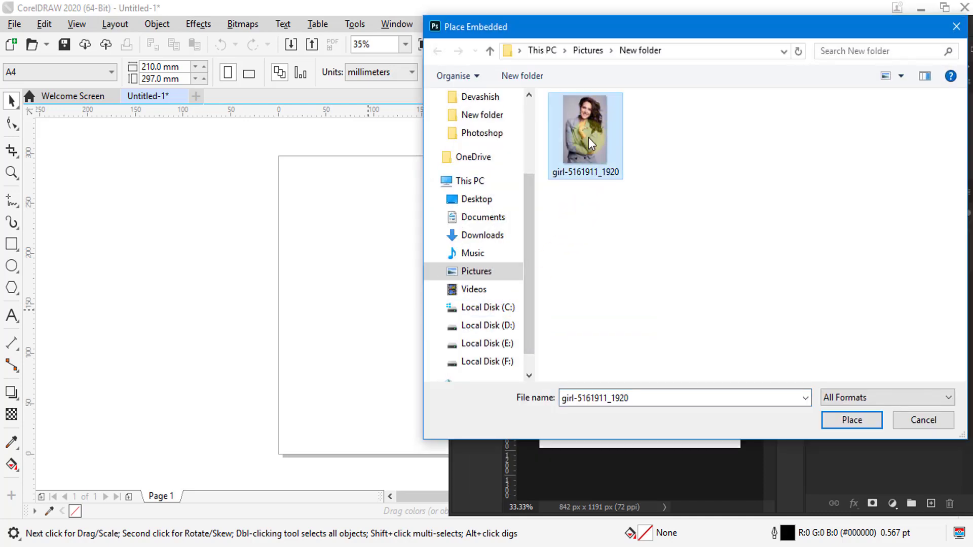
pyautogui.click(862, 427)
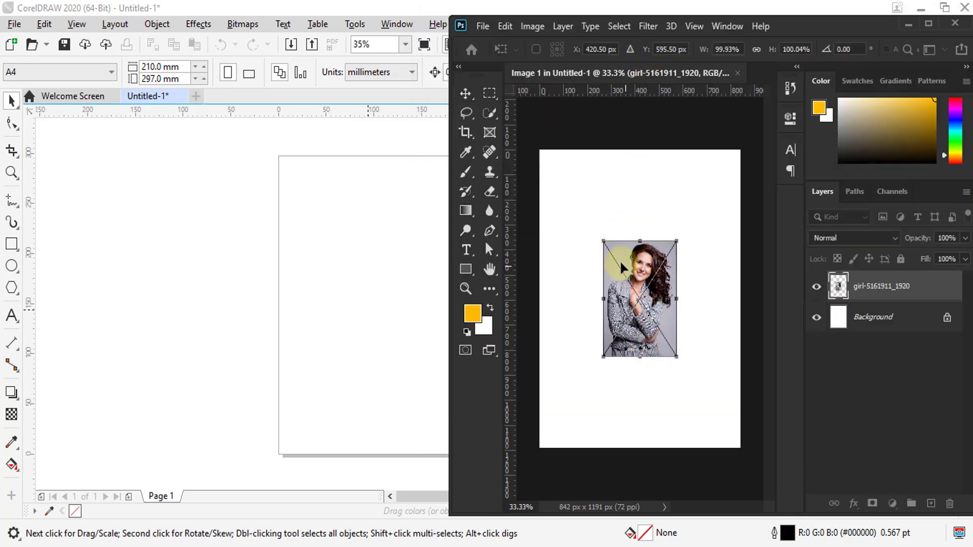
# Align the placed photo with the canvas's upper-left corner and scale it to fill the whole canvas.
pyautogui.moveTo(622, 268); pyautogui.dragTo(561, 172)
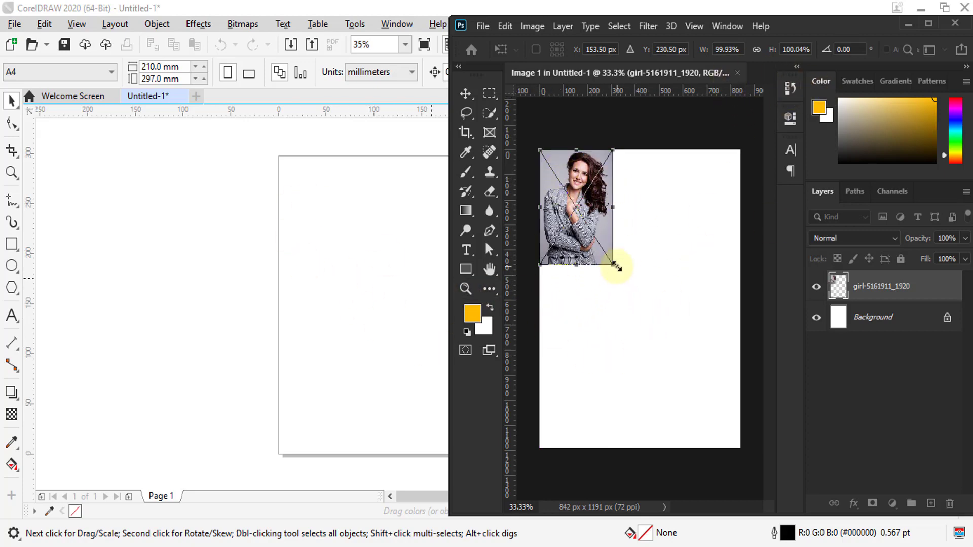
pyautogui.moveTo(614, 263); pyautogui.dragTo(735, 446)
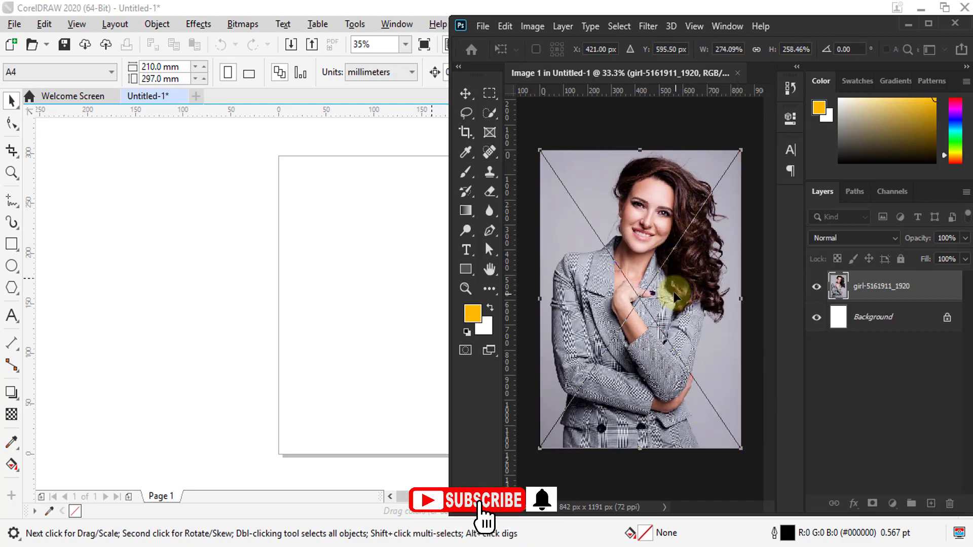
pyautogui.press('Return')
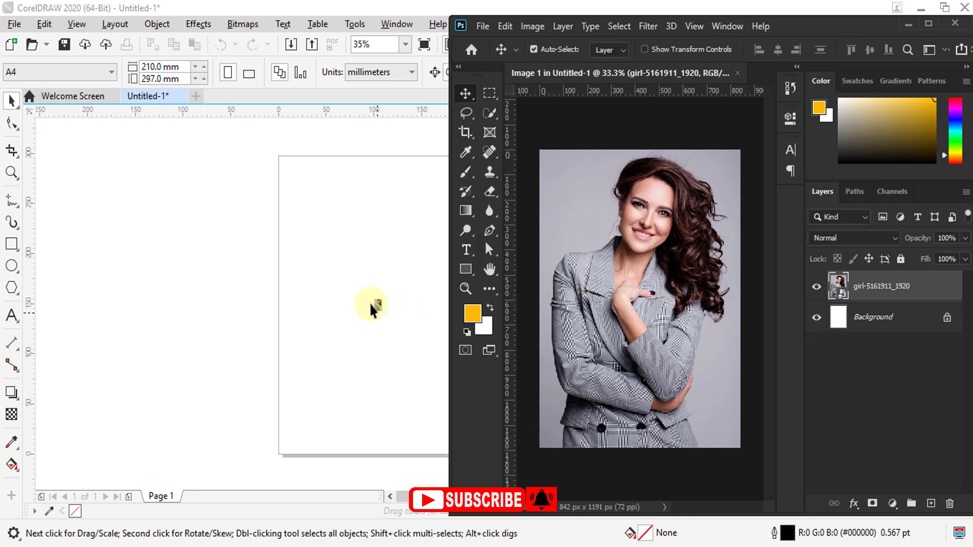
# Switch to CorelDRAW and enlarge the embedded photo object on the page to about 150 × 212 mm.
pyautogui.moveTo(373, 311); pyautogui.dragTo(452, 415)
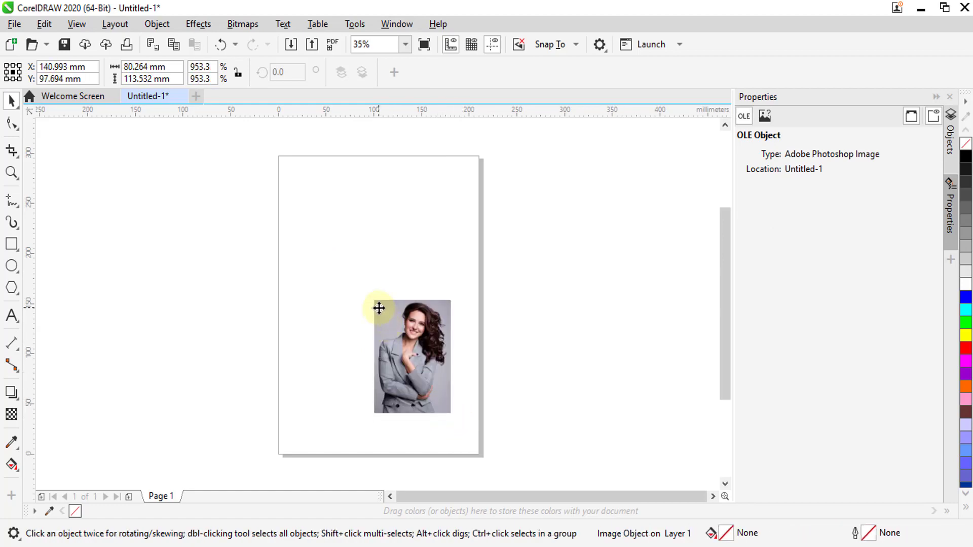
pyautogui.moveTo(372, 298); pyautogui.dragTo(304, 198)
# Switch to Photoshop, unlock the Background layer and delete it, leaving only the photo layer.
pyautogui.click(445, 546)
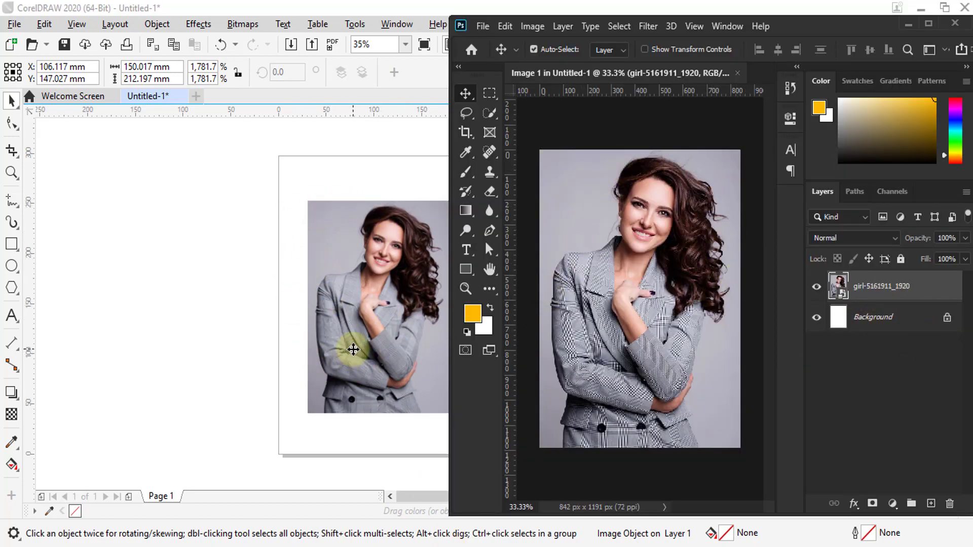
pyautogui.moveTo(821, 27); pyautogui.dragTo(810, 19)
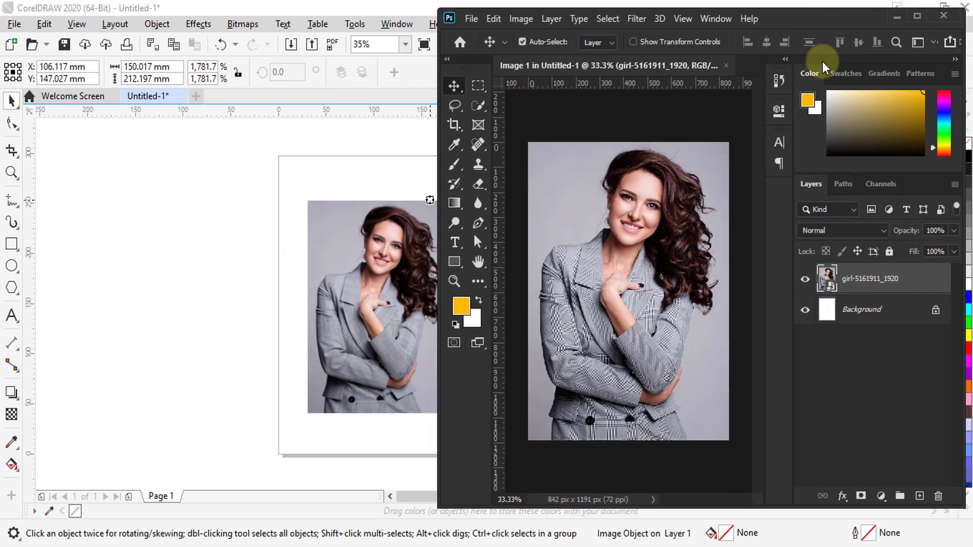
pyautogui.click(934, 311)
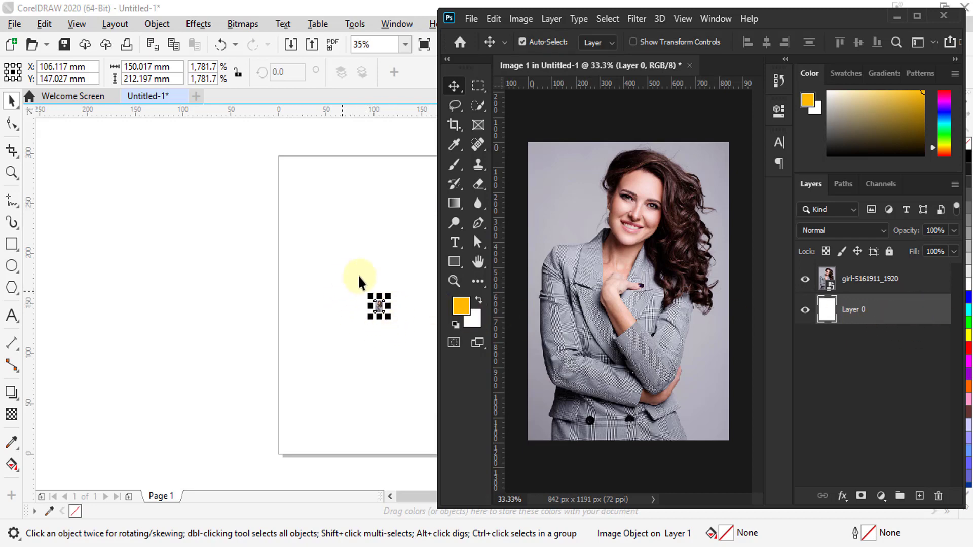
pyautogui.moveTo(882, 311); pyautogui.dragTo(934, 496)
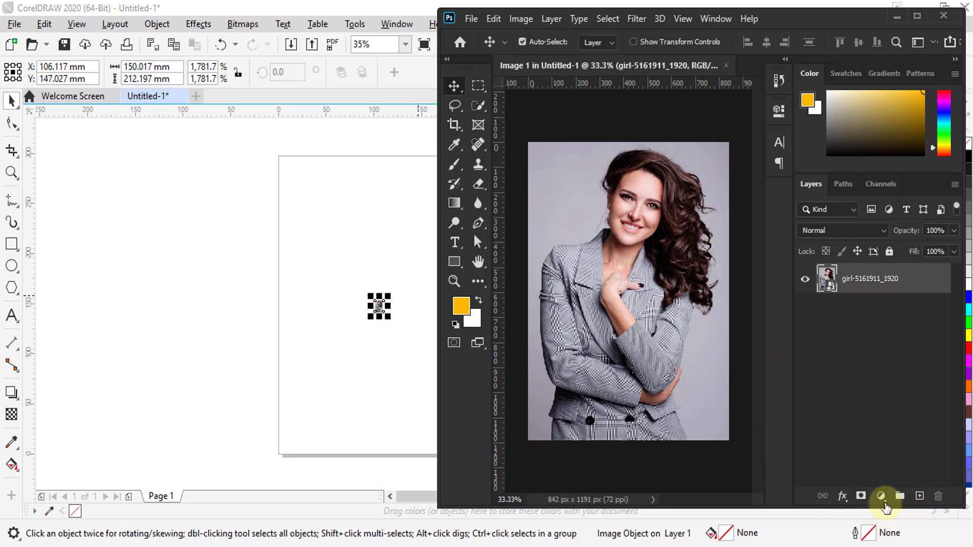
# Add a Black & White adjustment layer with the Default preset above the photo layer.
pyautogui.click(882, 498)
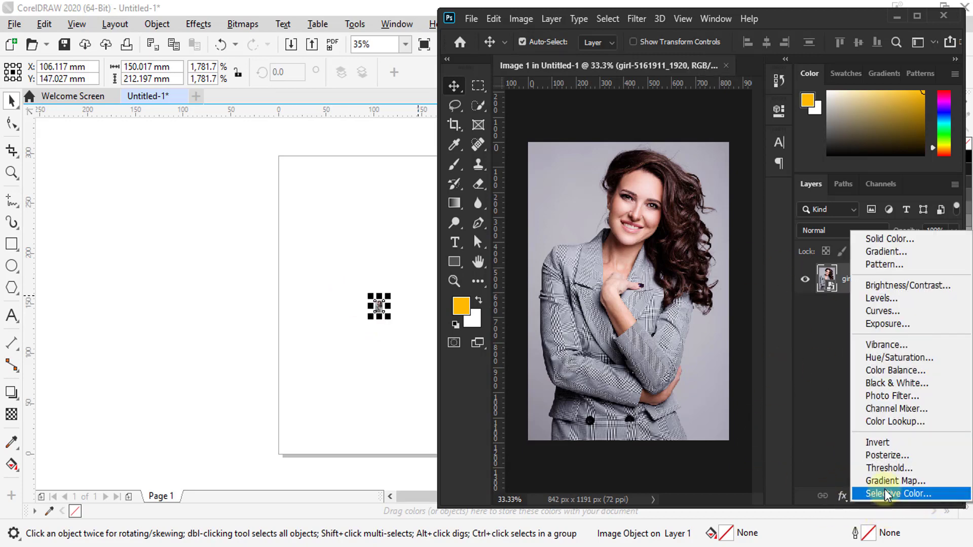
pyautogui.click(884, 388)
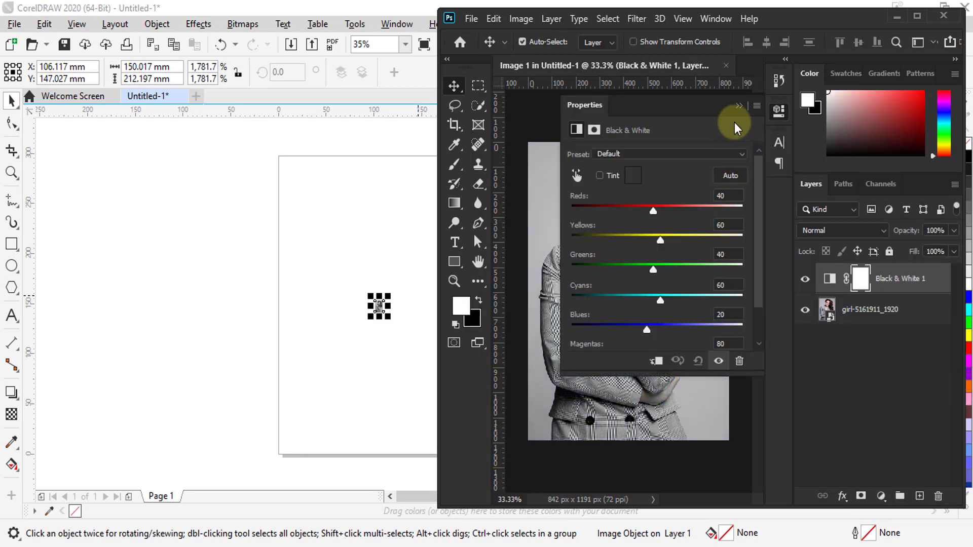
pyautogui.click(739, 105)
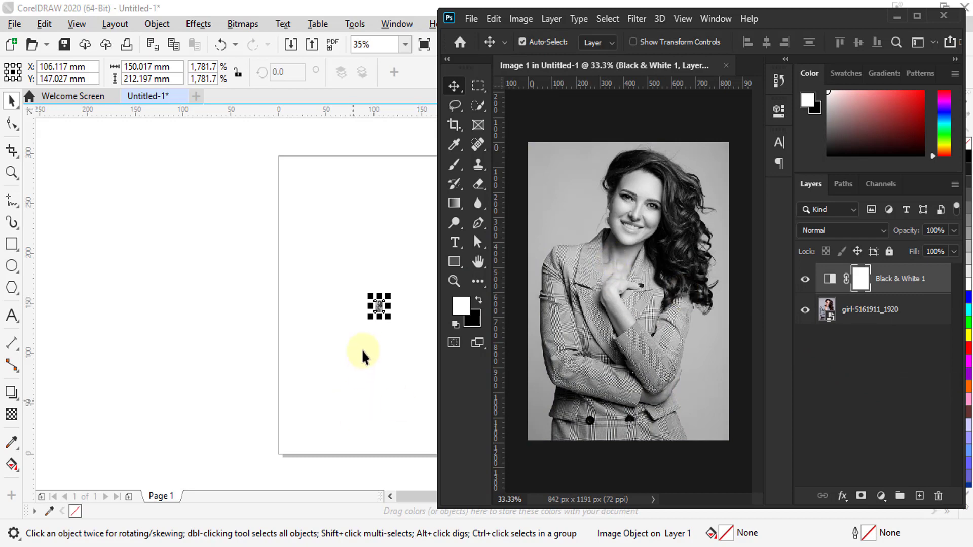
# Switch to CorelDRAW and enlarge the embedded black-and-white photo on the page to about 150 × 213 mm.
pyautogui.click(362, 351)
pyautogui.click(381, 310)
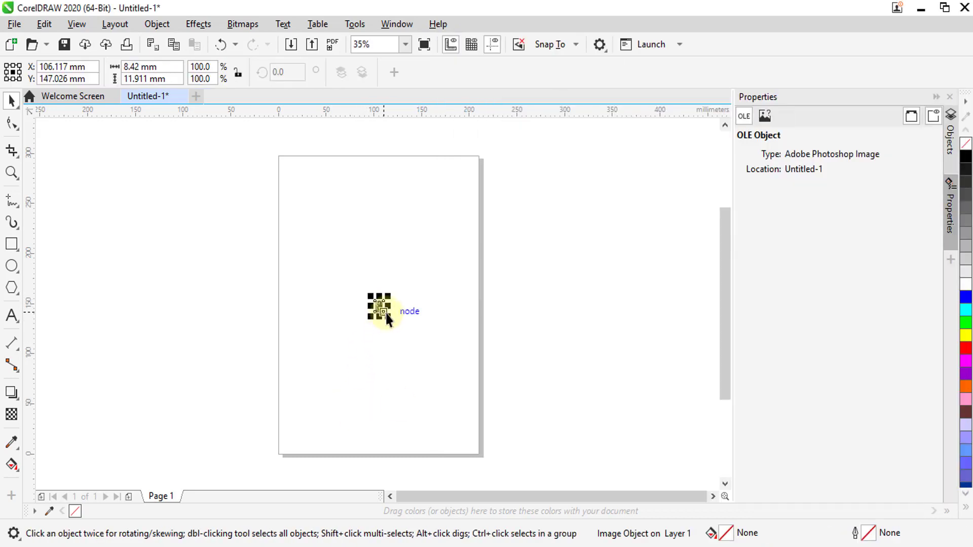
pyautogui.moveTo(386, 316); pyautogui.dragTo(446, 406)
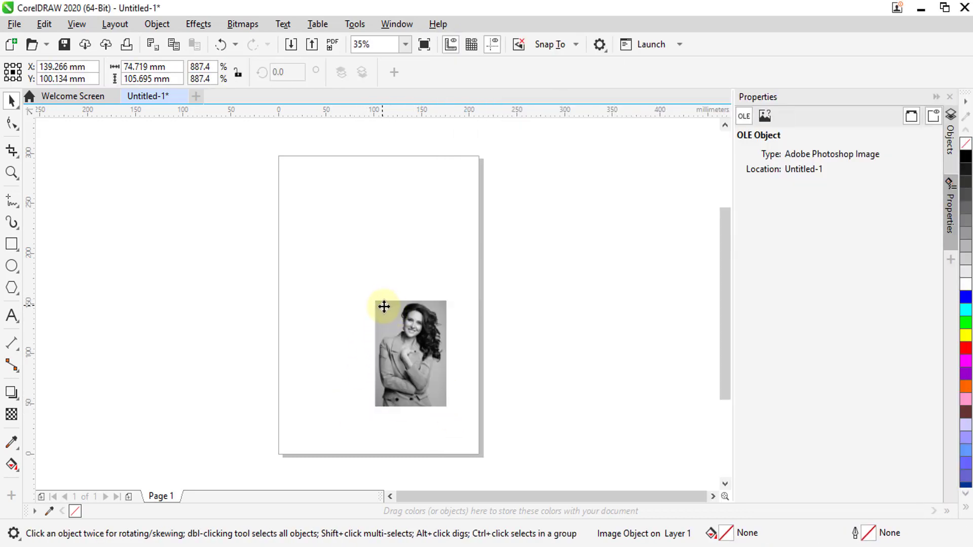
pyautogui.moveTo(370, 296); pyautogui.dragTo(303, 194)
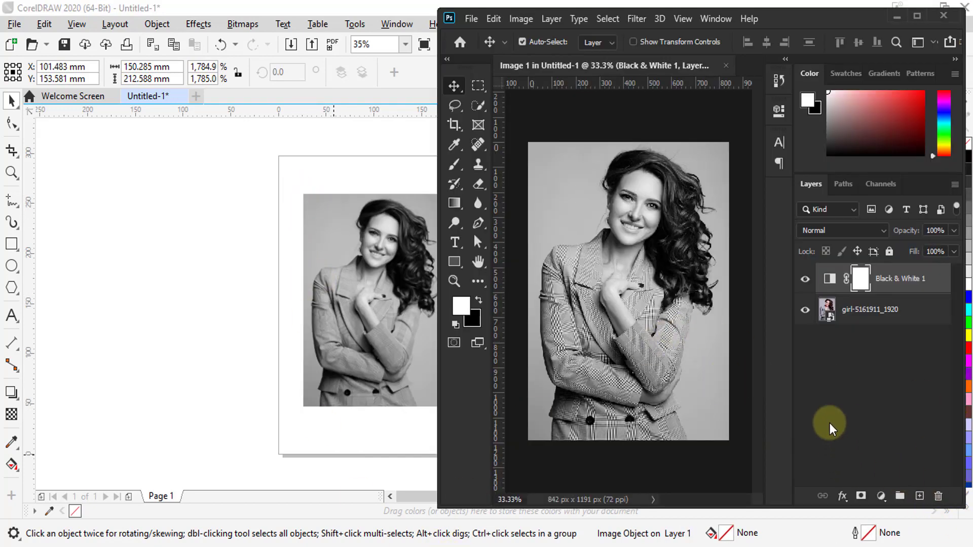
# Add a Gradient Map adjustment layer above the Black & White layer using the Blue_27 preset.
pyautogui.click(881, 497)
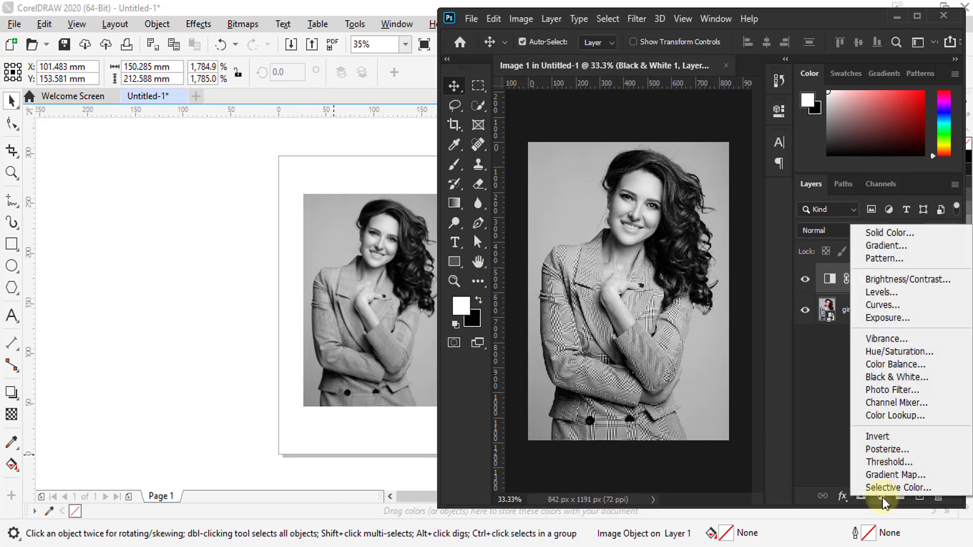
pyautogui.click(882, 475)
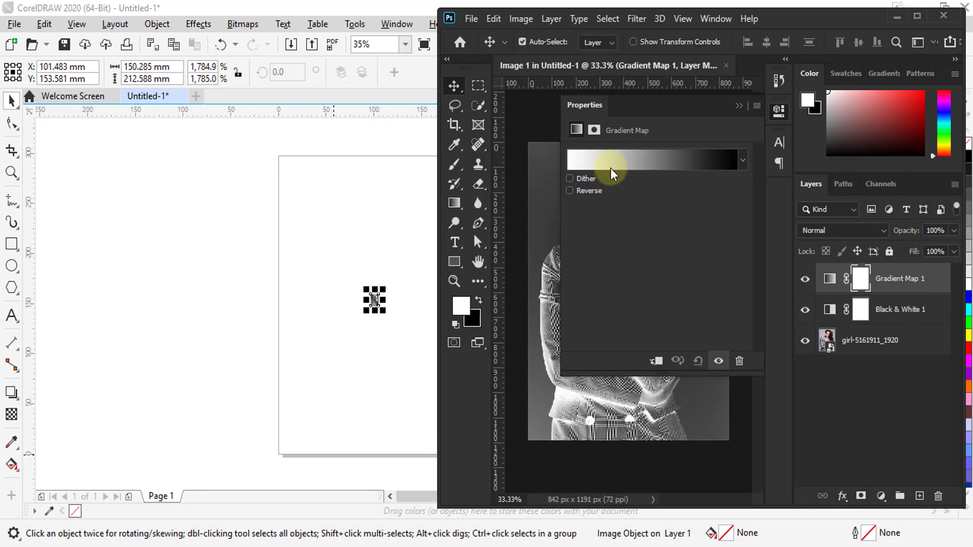
pyautogui.click(615, 161)
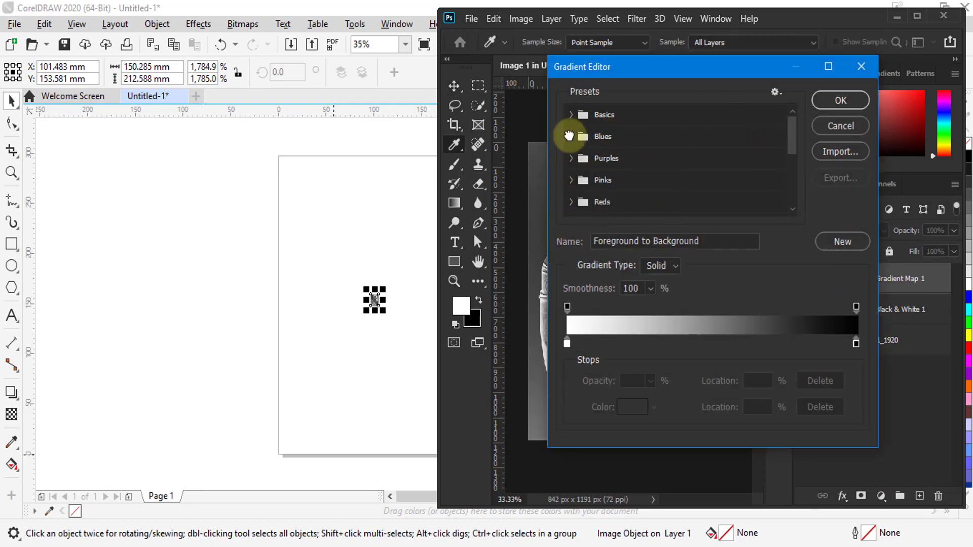
pyautogui.click(571, 139)
pyautogui.click(571, 141)
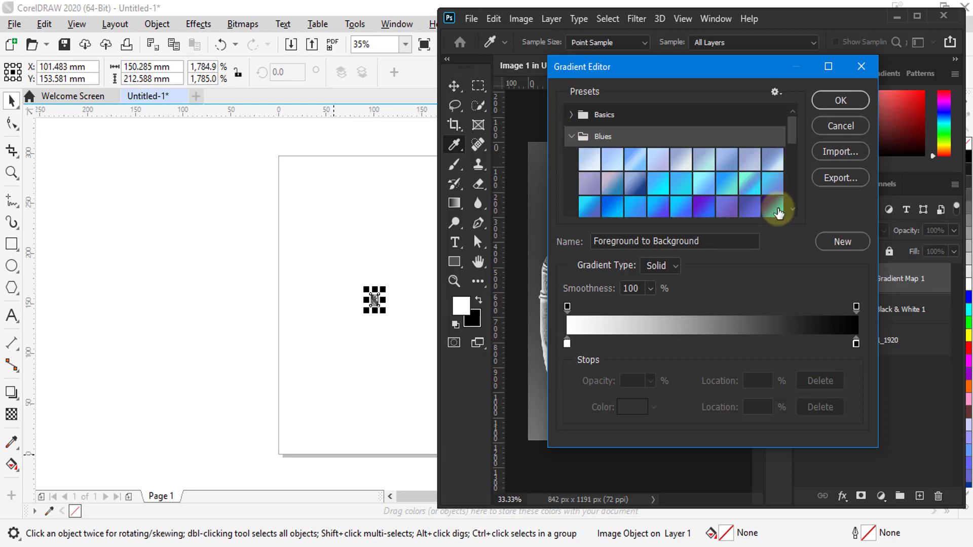
pyautogui.click(777, 206)
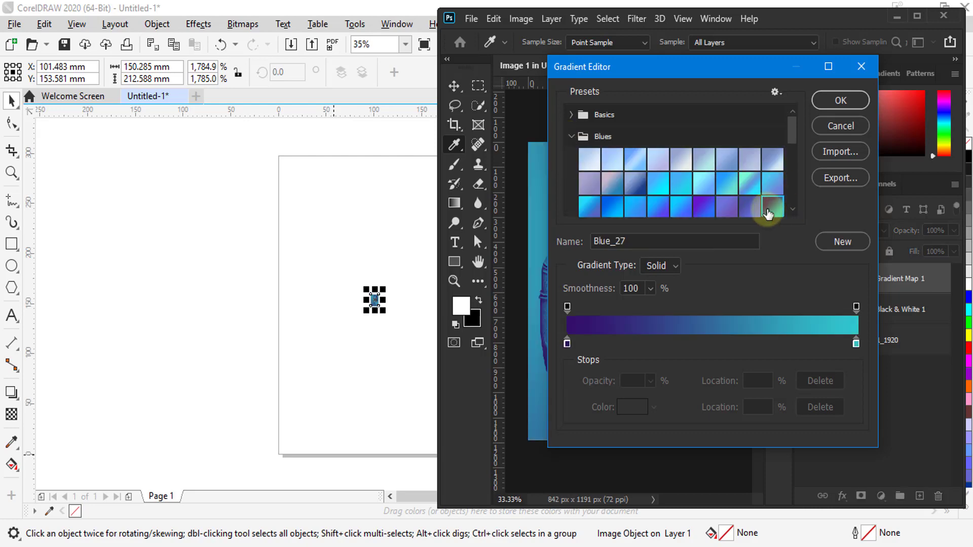
pyautogui.click(840, 100)
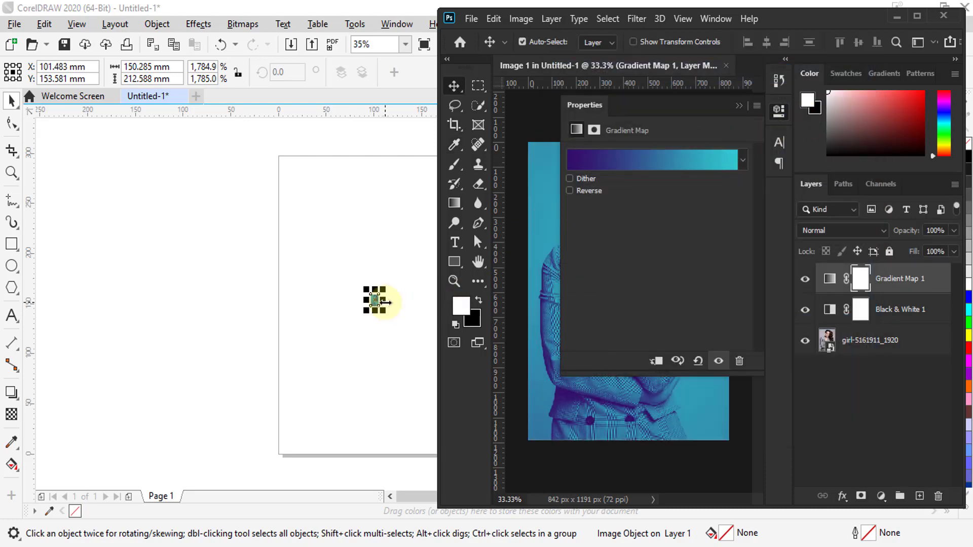
# Switch to CorelDRAW and enlarge the embedded duotone photo on the page to about 190 × 268 mm.
pyautogui.click(380, 303)
pyautogui.moveTo(383, 309); pyautogui.dragTo(480, 441)
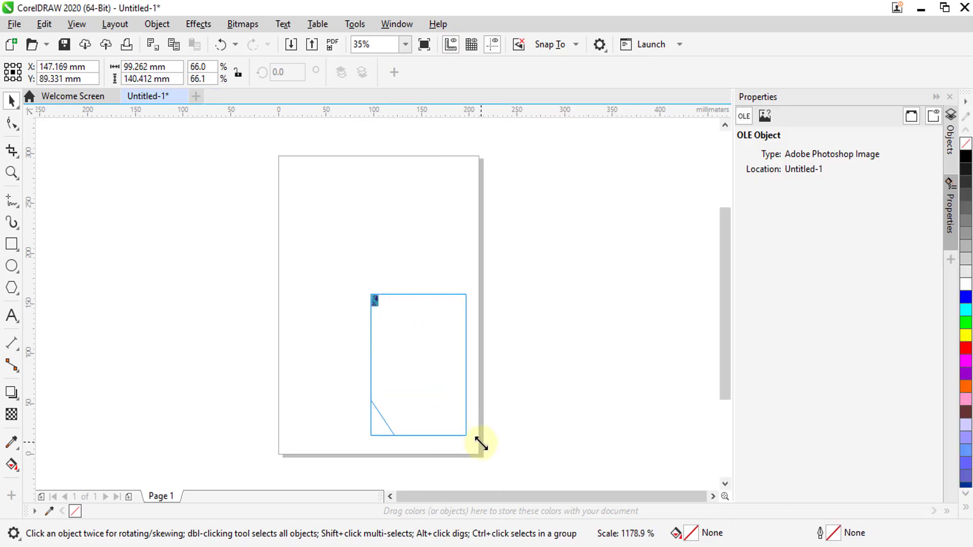
pyautogui.click(378, 299)
pyautogui.moveTo(366, 291); pyautogui.dragTo(281, 163)
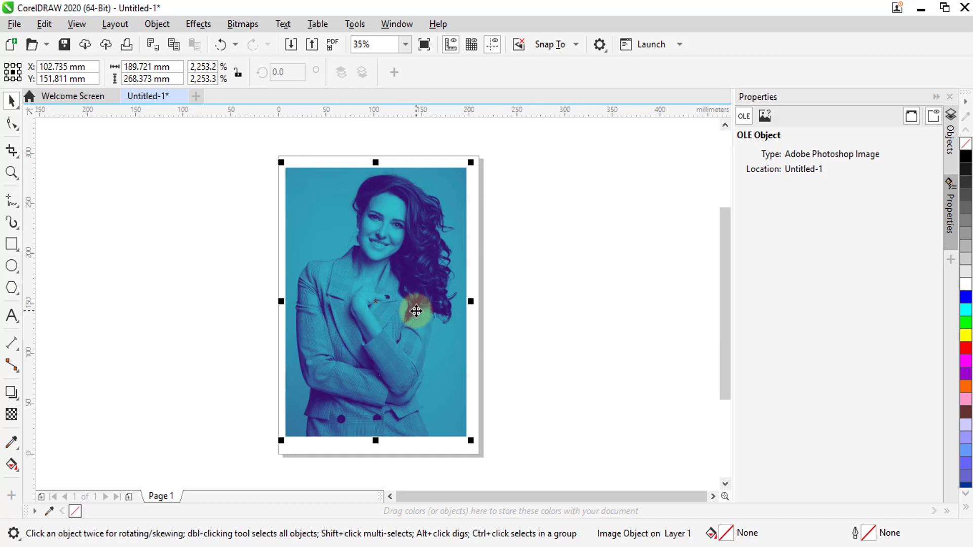
pyautogui.click(536, 268)
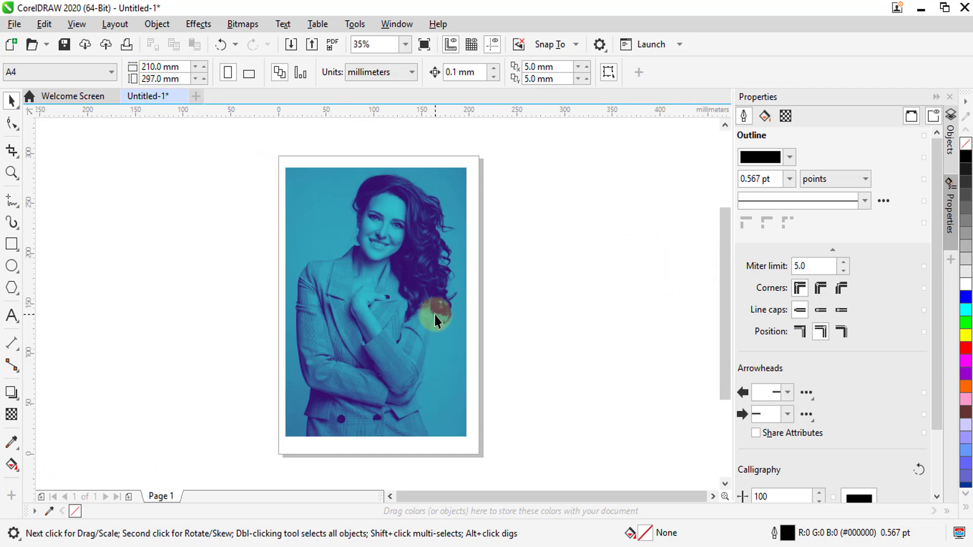
# Draw a circle about 131 mm across, placed over the woman's face, and select the photo behind it.
pyautogui.click(13, 266)
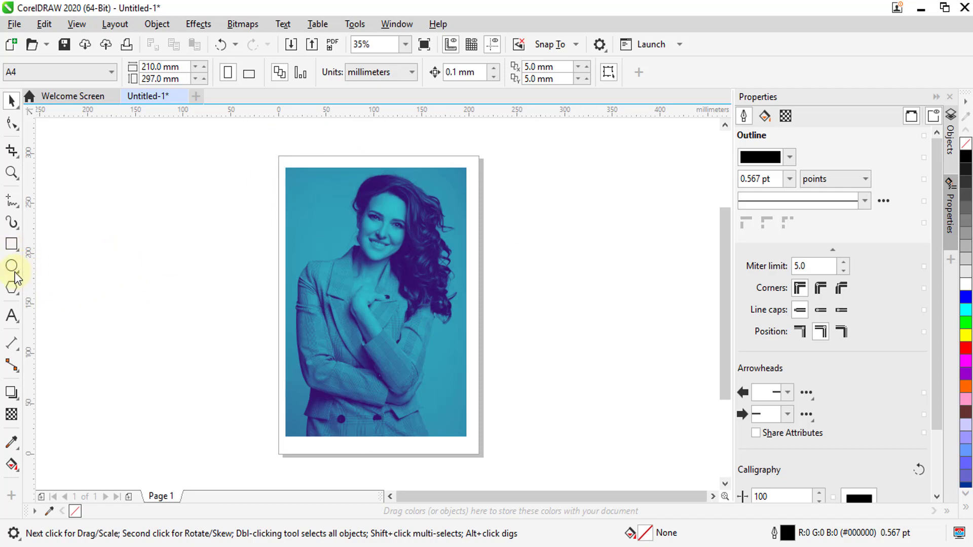
pyautogui.moveTo(204, 275); pyautogui.dragTo(140, 207)
pyautogui.moveTo(223, 304); pyautogui.dragTo(226, 336)
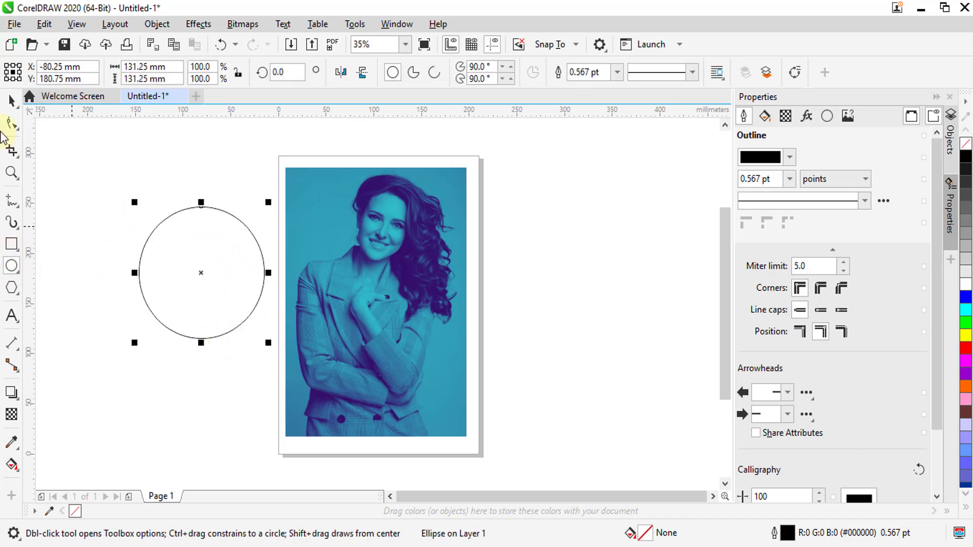
pyautogui.click(12, 100)
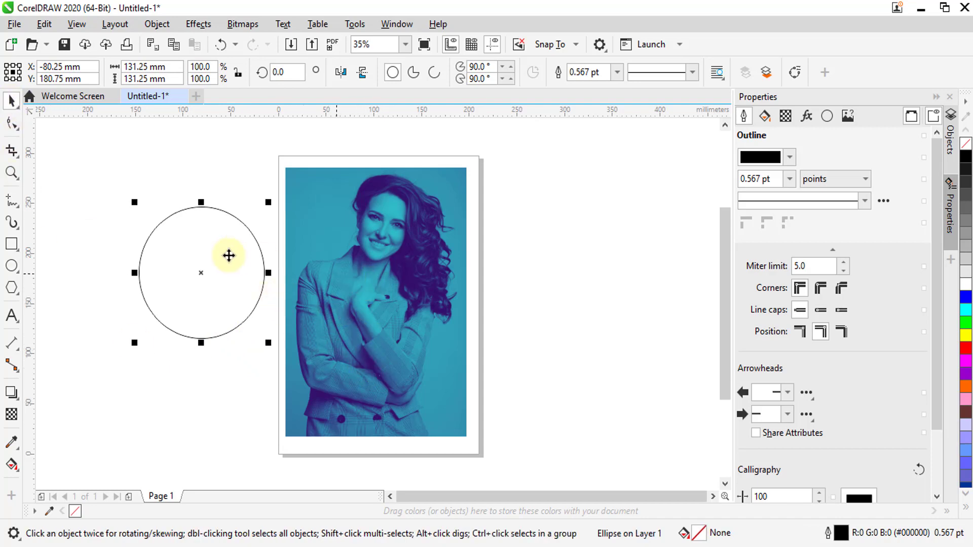
pyautogui.moveTo(204, 272); pyautogui.dragTo(386, 237)
pyautogui.click(403, 393)
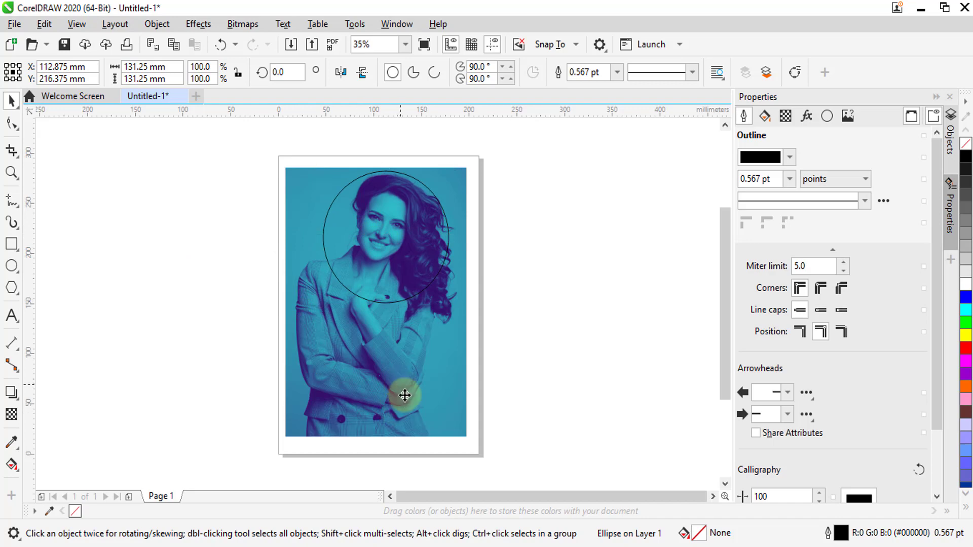
pyautogui.rightClick(394, 370)
pyautogui.rightClick(394, 370)
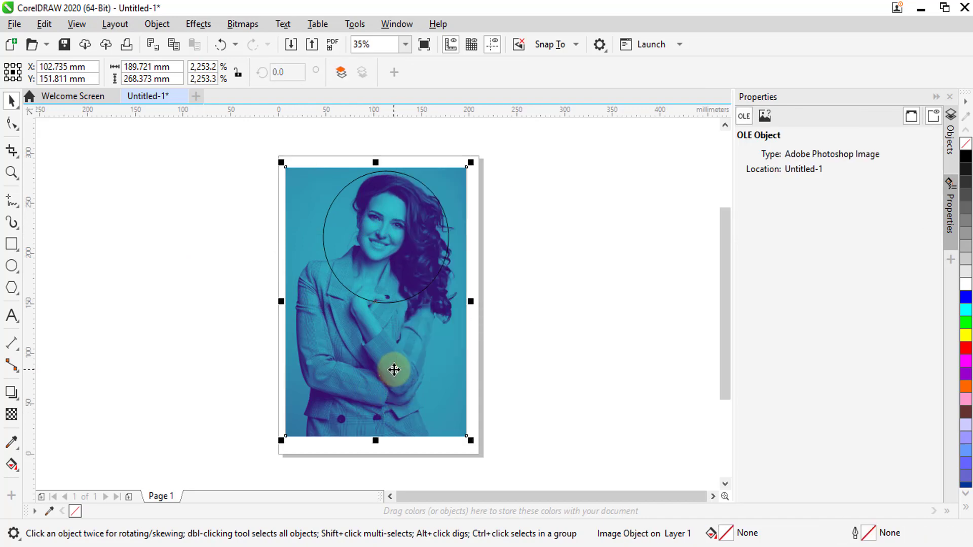
pyautogui.rightClick(394, 370)
pyautogui.press('Up')
pyautogui.press('Up')
pyautogui.press('Up')
pyautogui.press('Up')
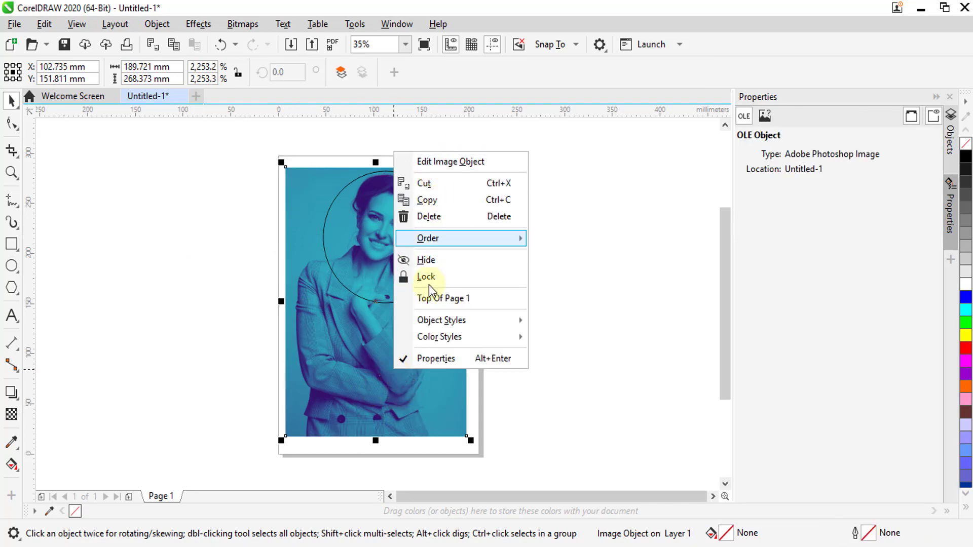
pyautogui.click(457, 370)
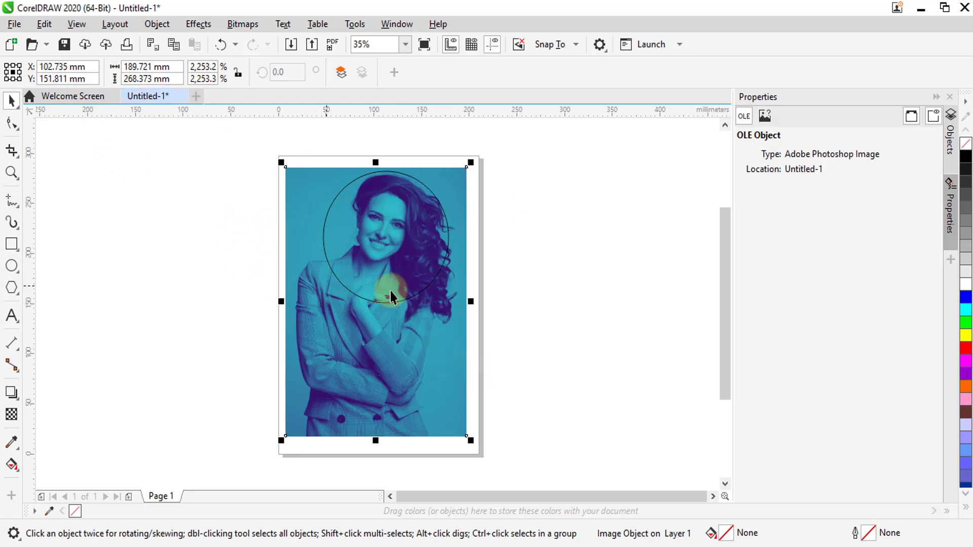
# PowerClip the embedded photo inside the circle over the woman's face.
pyautogui.click(160, 23)
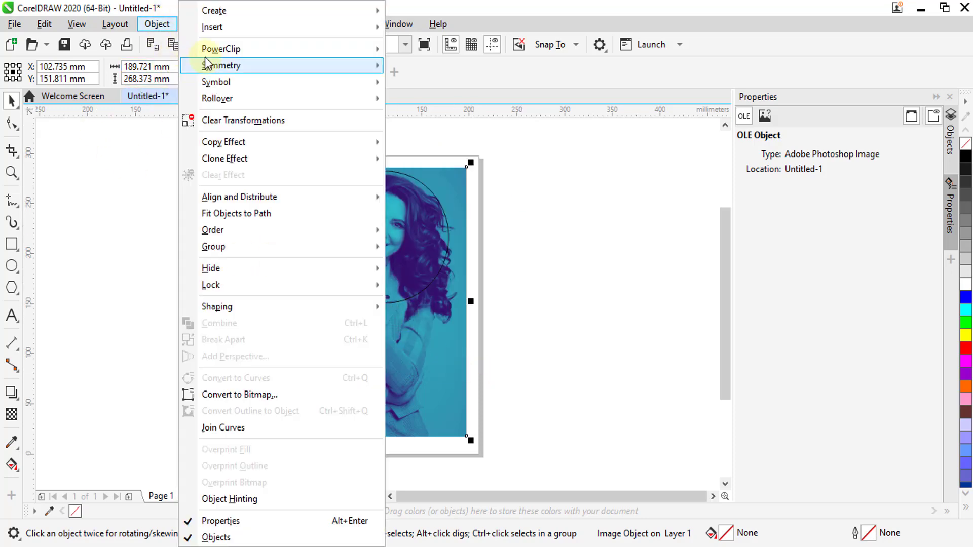
pyautogui.moveTo(223, 51)
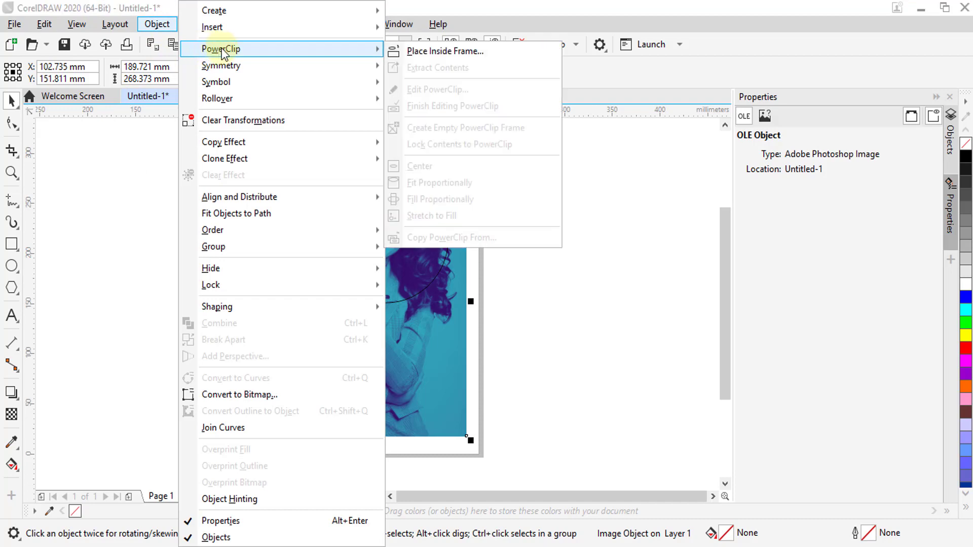
pyautogui.click(460, 49)
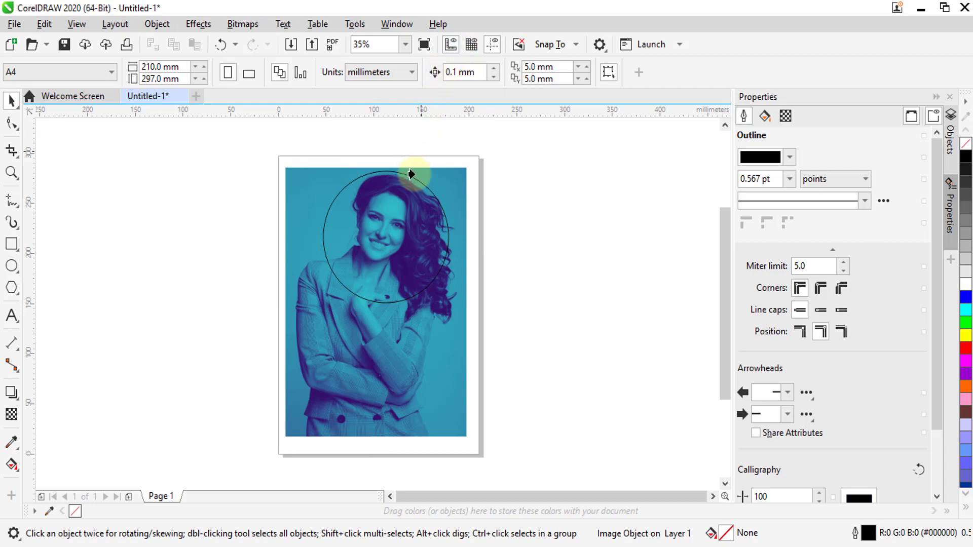
pyautogui.click(385, 224)
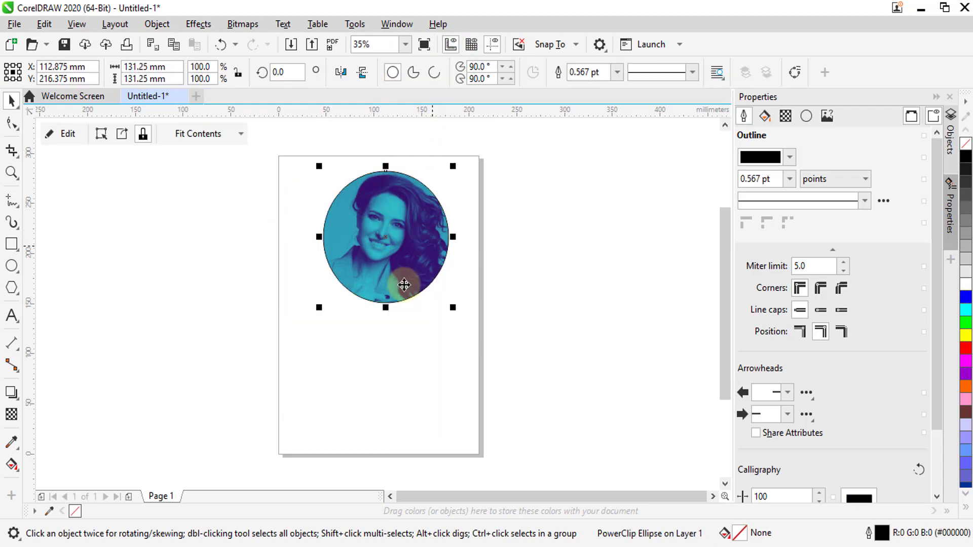
pyautogui.click(388, 325)
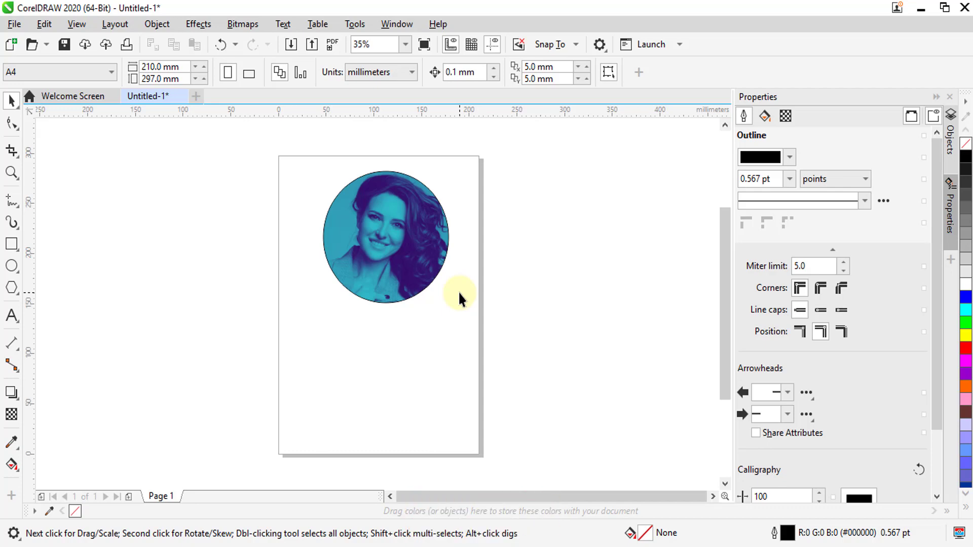
# Switch to Photoshop and recolour the Gradient Map's dark purple stop at location 0% to bright orange.
pyautogui.click(399, 281)
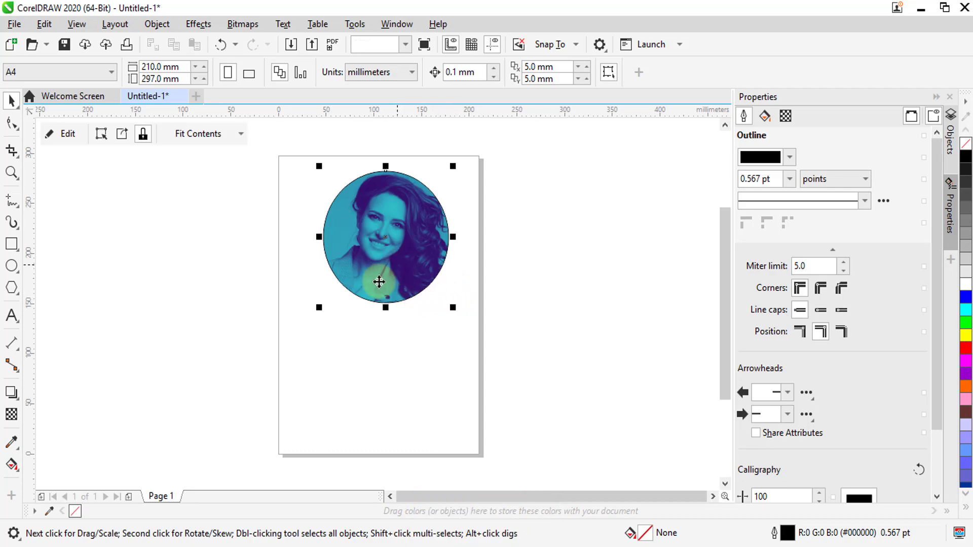
pyautogui.hotkey('alt', 'Tab')
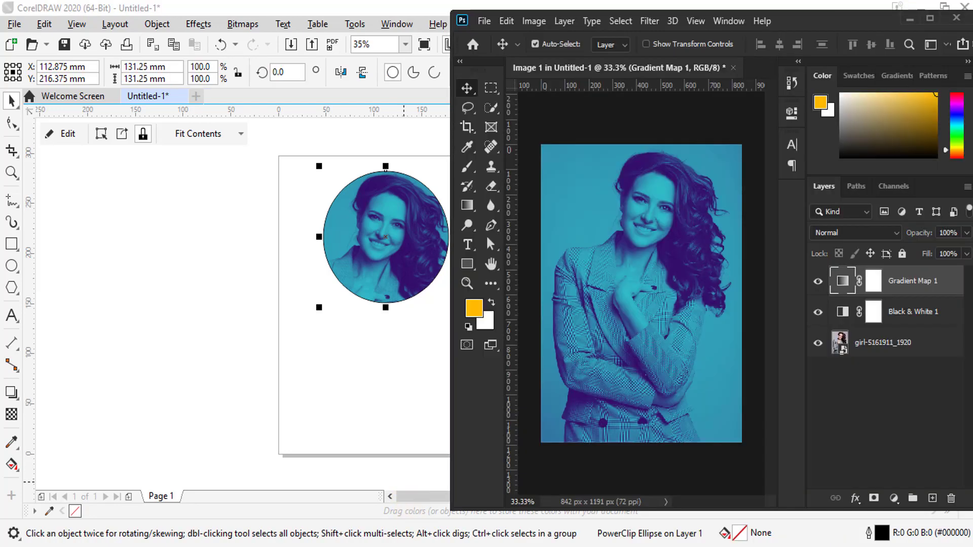
pyautogui.moveTo(805, 24); pyautogui.dragTo(757, 16)
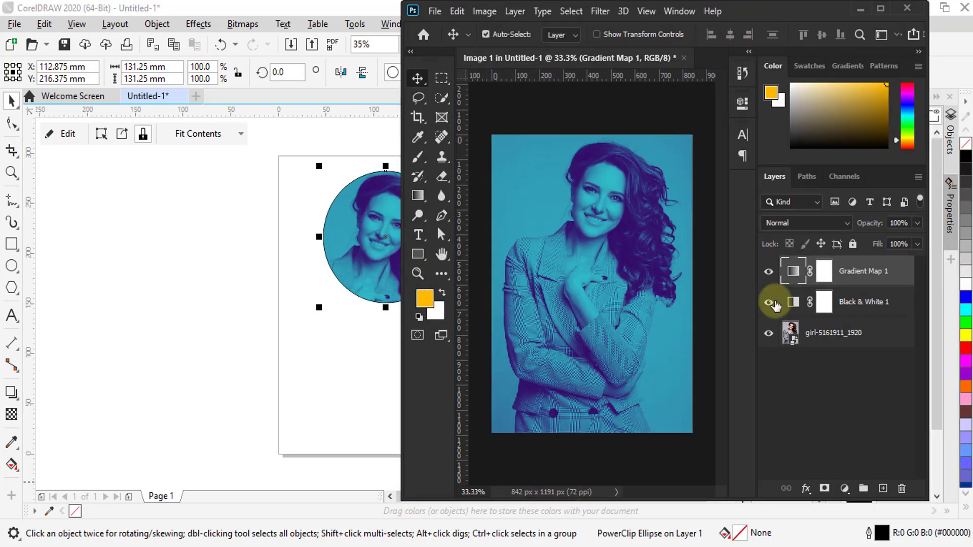
pyautogui.doubleClick(794, 273)
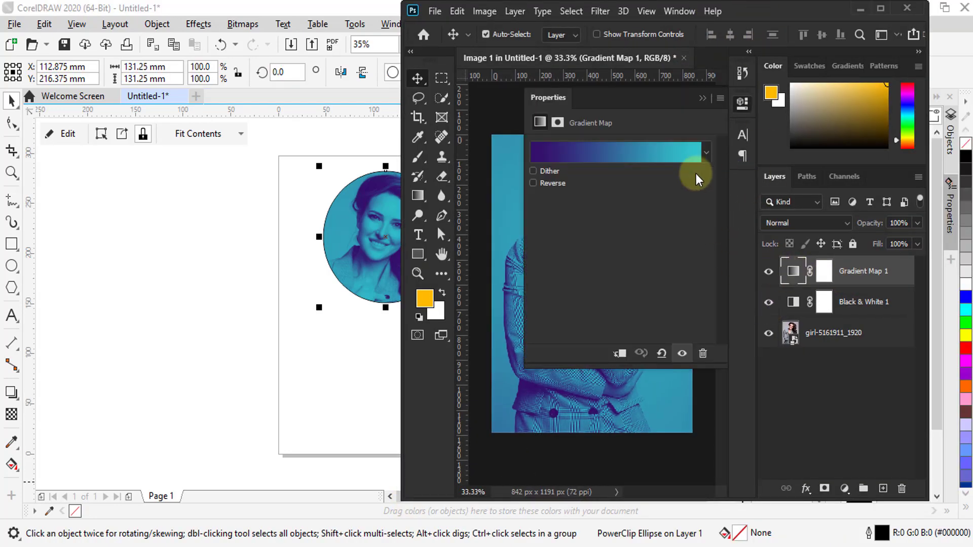
pyautogui.click(580, 153)
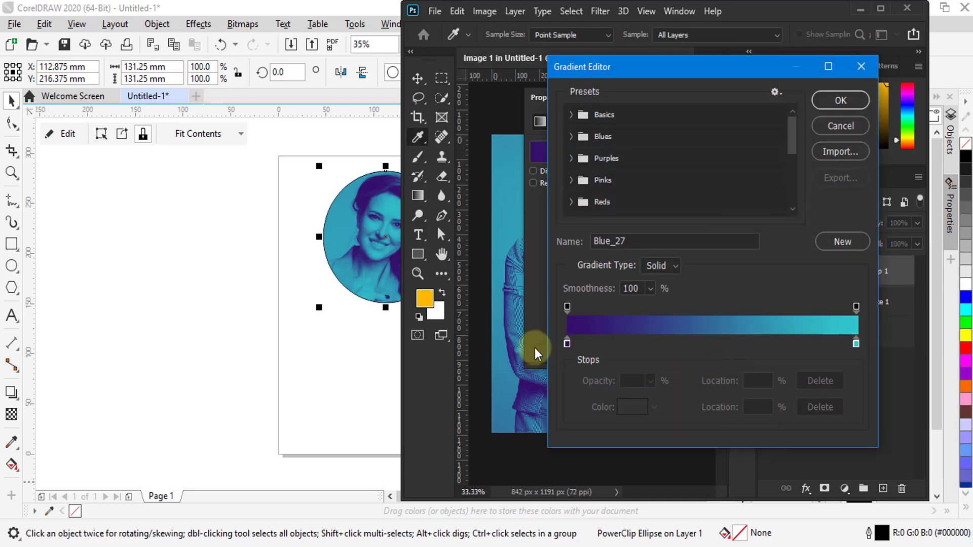
pyautogui.click(567, 344)
pyautogui.click(624, 408)
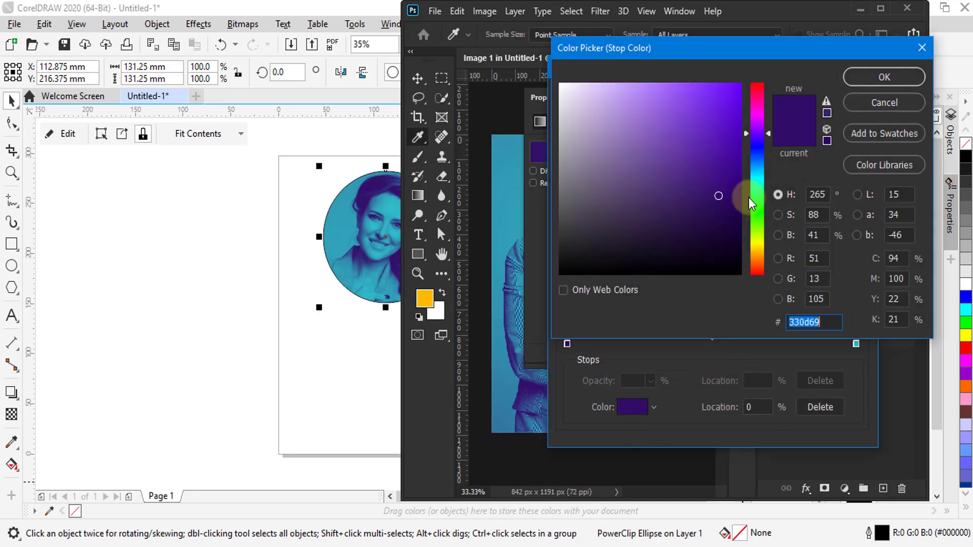
pyautogui.click(757, 260)
pyautogui.click(729, 101)
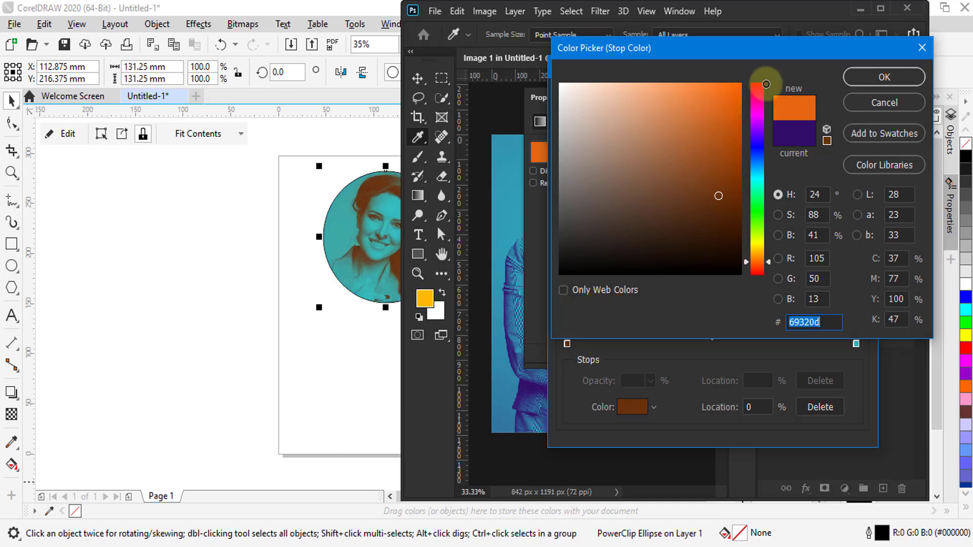
pyautogui.click(883, 77)
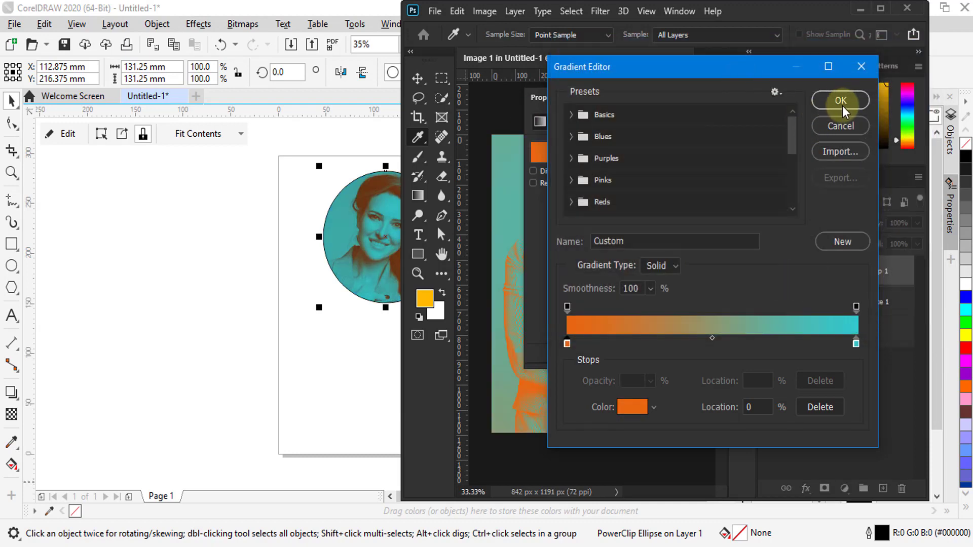
pyautogui.click(841, 100)
# Move the Photoshop window aside to uncover the circle in CorelDRAW, with the Gradient Map properties collapsed and no layer selected.
pyautogui.moveTo(749, 11); pyautogui.dragTo(837, 15)
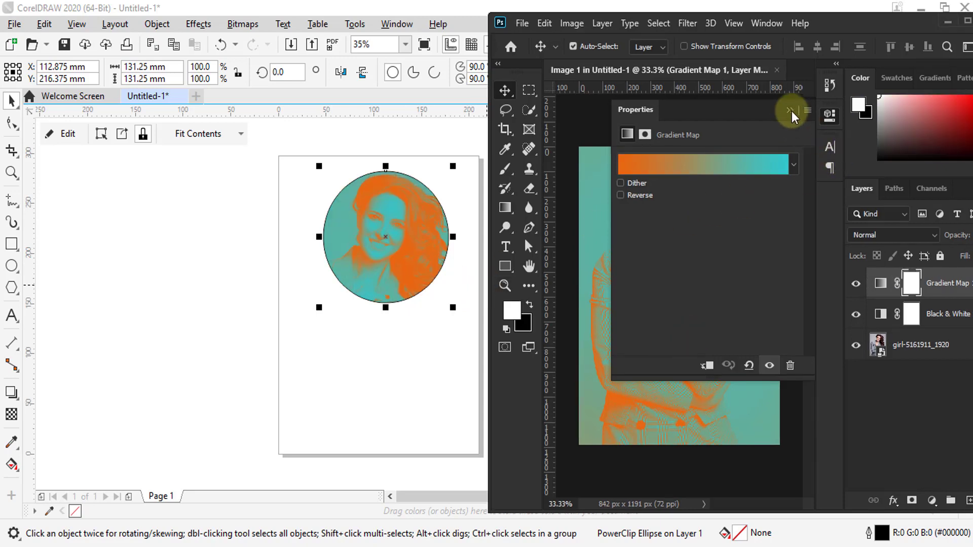
pyautogui.click(790, 110)
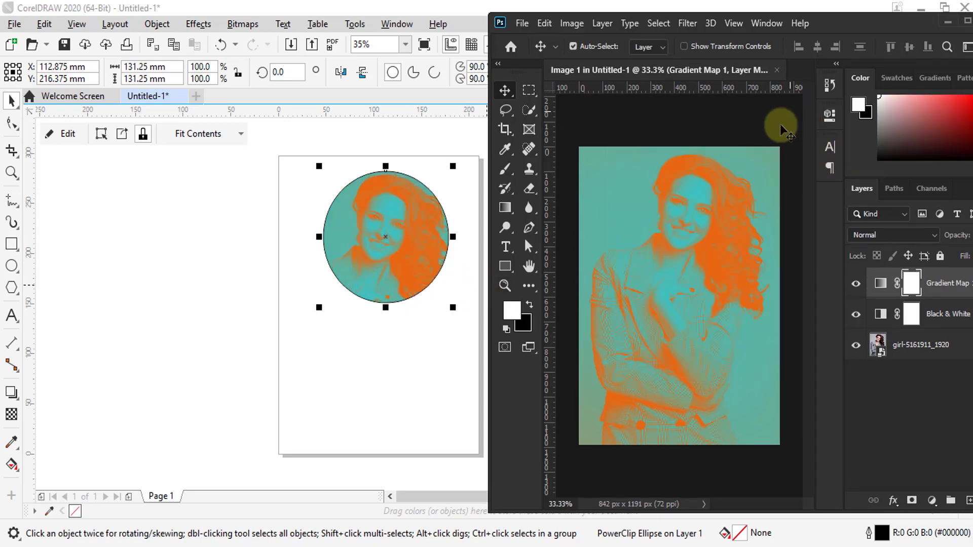
pyautogui.click(916, 421)
# Add a text layer reading "TEXT" beside the woman's head in the Photoshop image.
pyautogui.moveTo(862, 22); pyautogui.dragTo(798, 13)
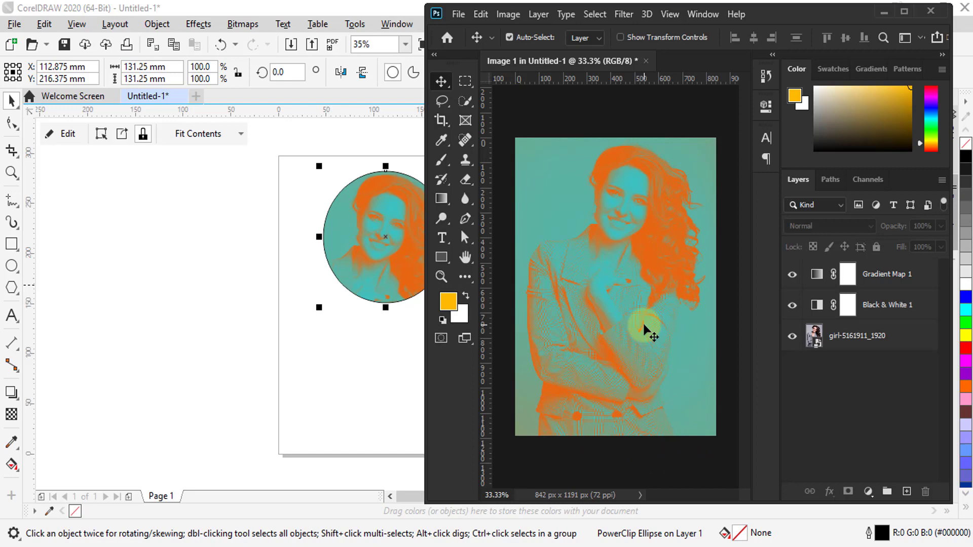
pyautogui.click(446, 238)
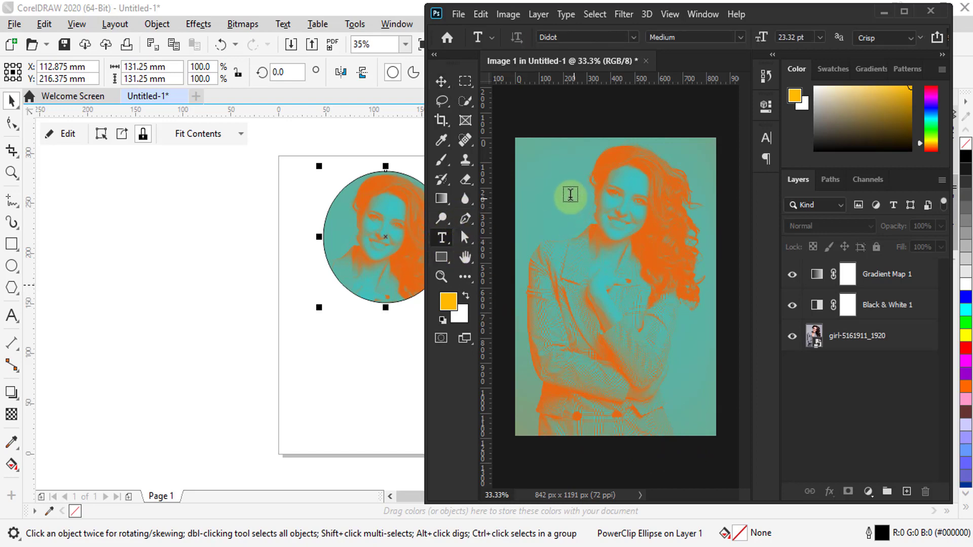
pyautogui.click(555, 196)
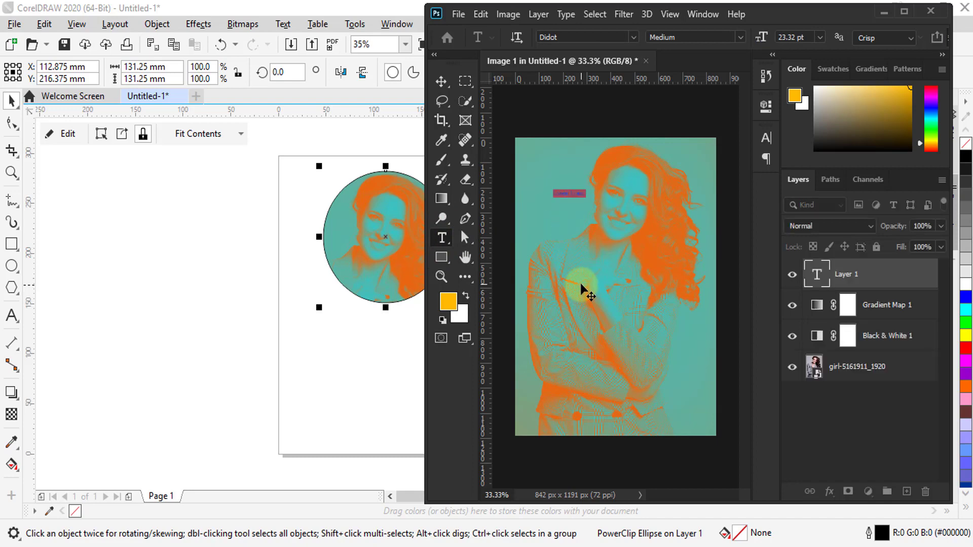
pyautogui.press('BackSpace')
pyautogui.write('TEXT')
pyautogui.click(441, 81)
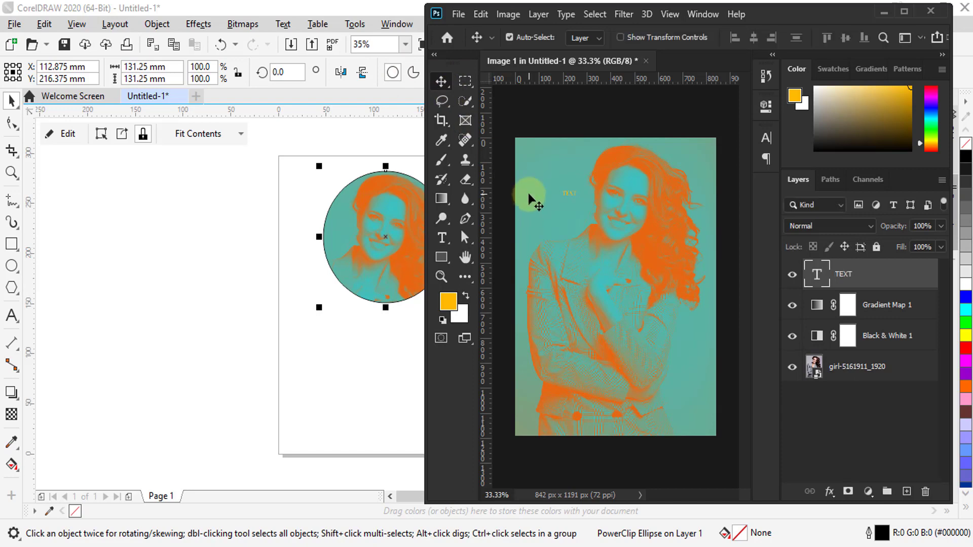
# Scale the "TEXT" layer proportionally to about 509% and centre it below the woman's chin at about X 421 px, Y 480 px.
pyautogui.moveTo(528, 196); pyautogui.dragTo(686, 330)
pyautogui.hotkey('ctrl', 't')
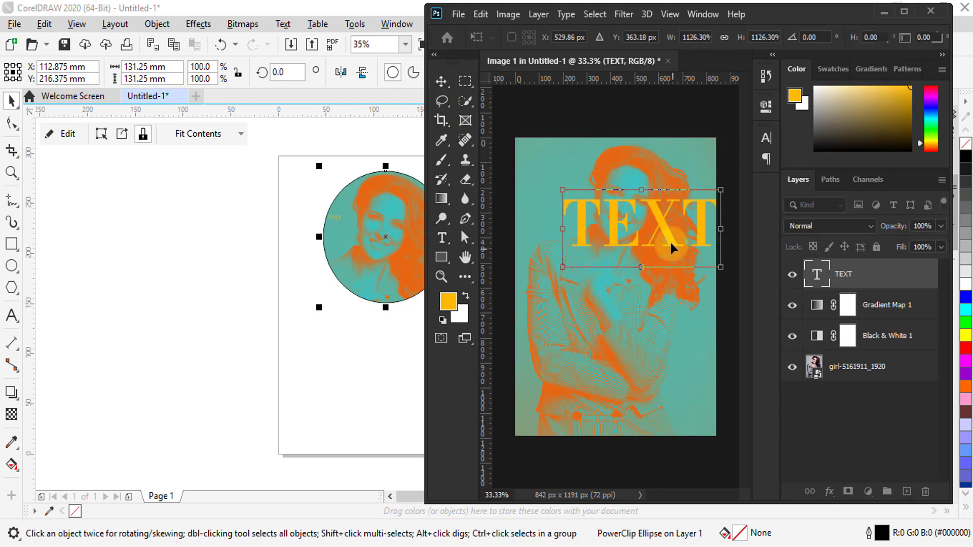
pyautogui.moveTo(662, 243); pyautogui.dragTo(641, 276)
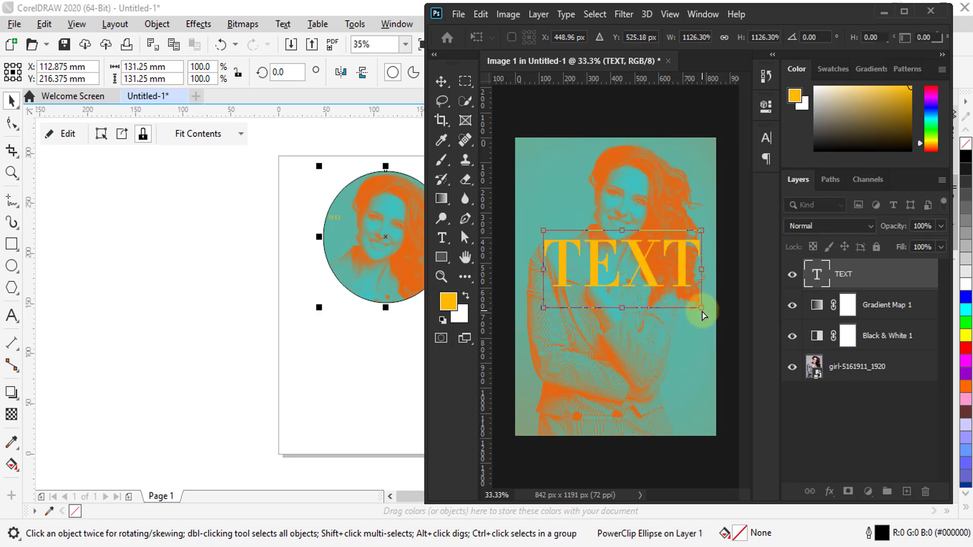
pyautogui.moveTo(702, 309); pyautogui.dragTo(624, 263)
pyautogui.click(766, 138)
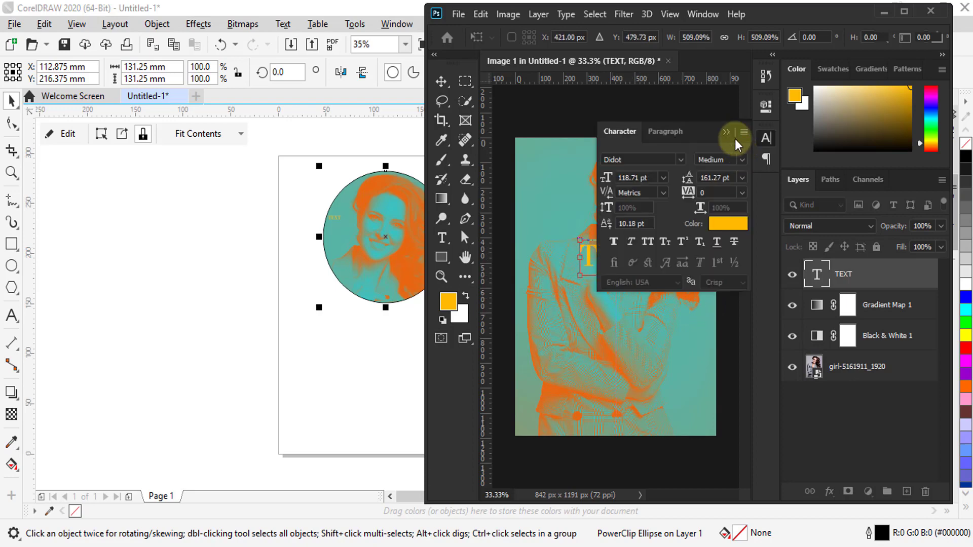
pyautogui.click(746, 121)
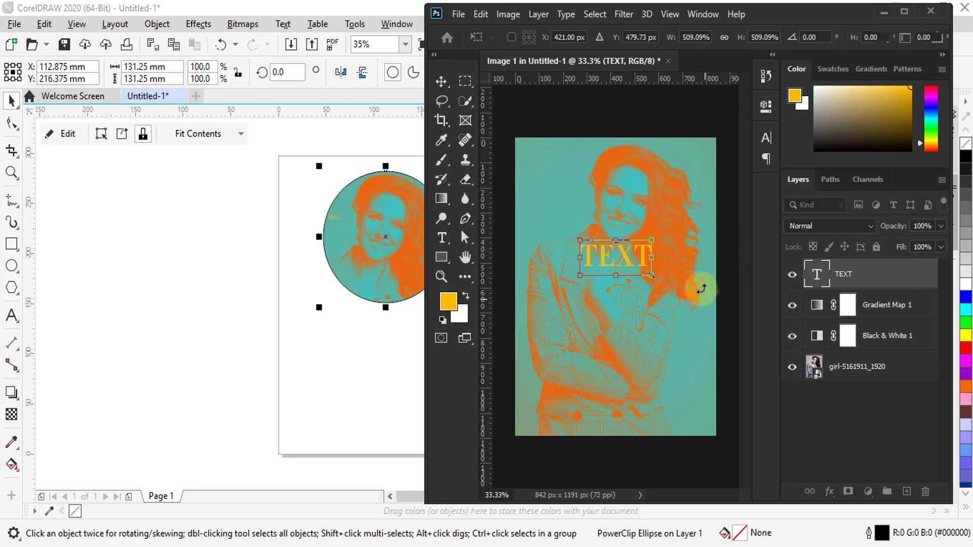
pyautogui.press('Return')
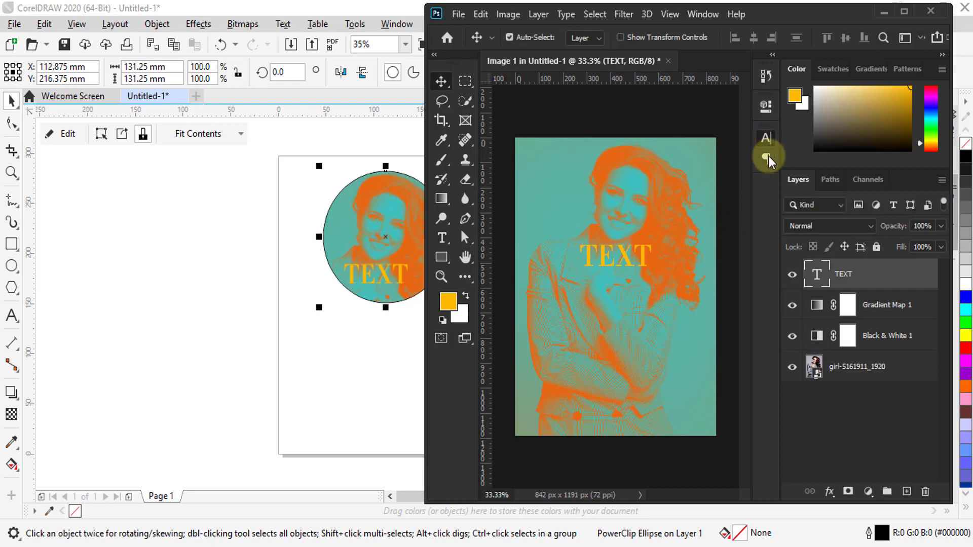
# Change the colour of the "TEXT" layer's lettering to white.
pyautogui.click(766, 137)
pyautogui.click(737, 223)
pyautogui.moveTo(623, 135); pyautogui.dragTo(536, 80)
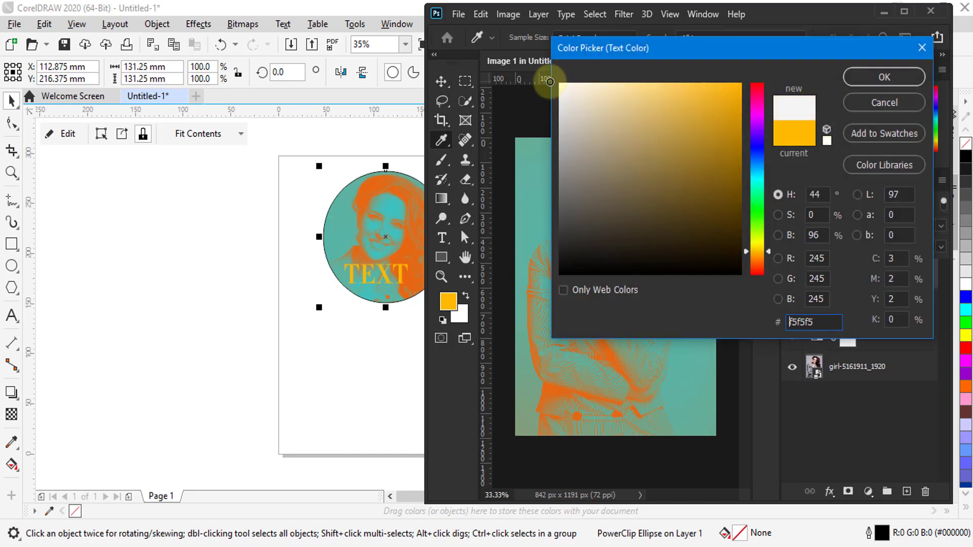
pyautogui.click(884, 77)
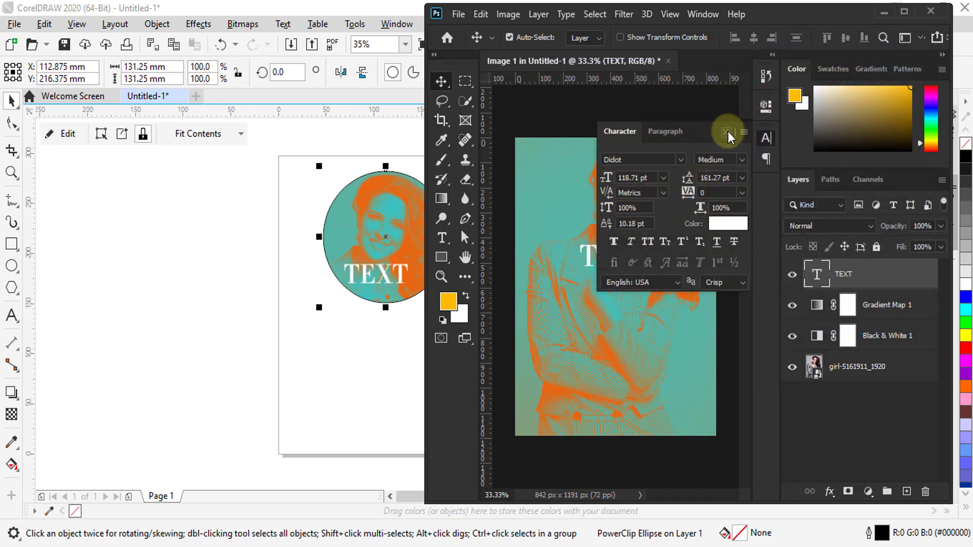